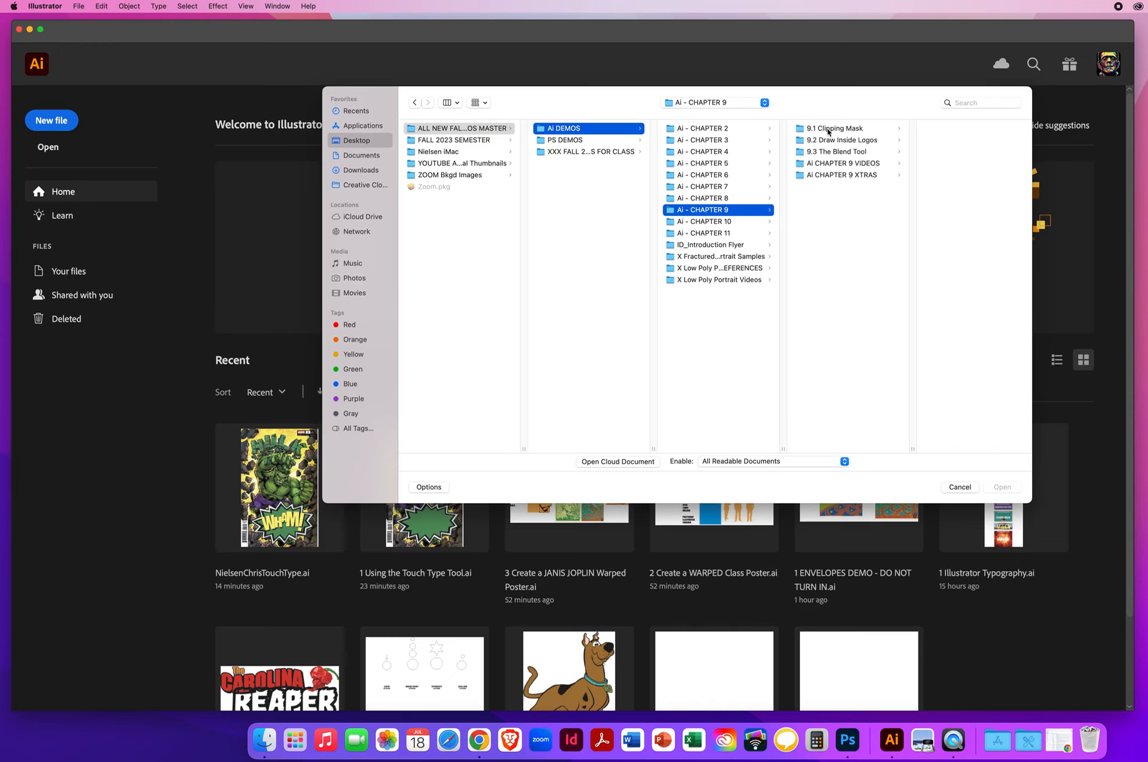
Open the file 1 Clipping Mask Pkg.ai from the 9.1 Clipping Mask folder
click(828, 130)
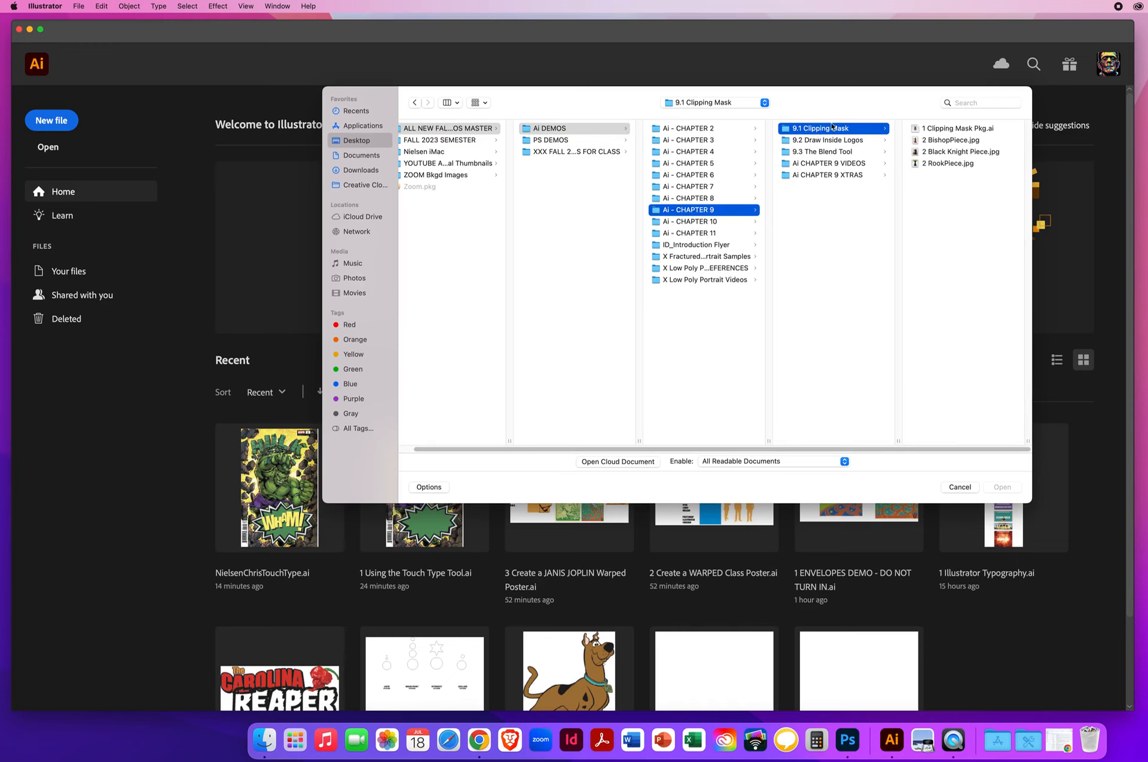
click(944, 129)
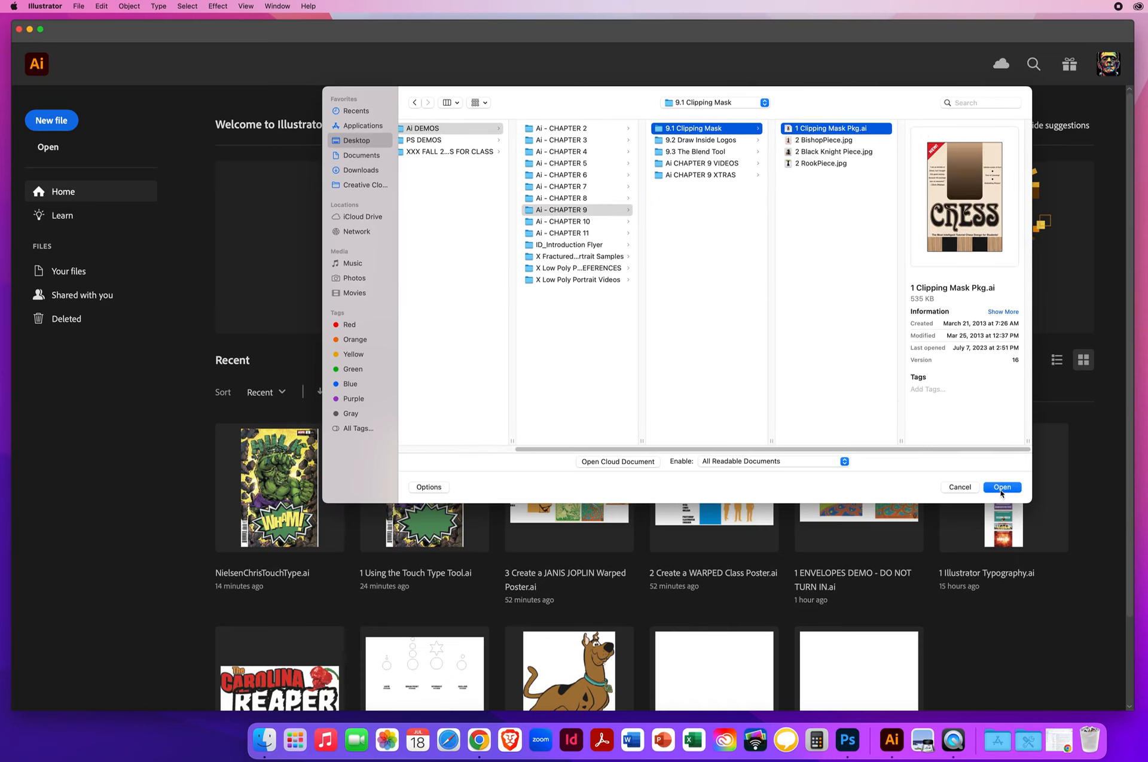
click(1003, 488)
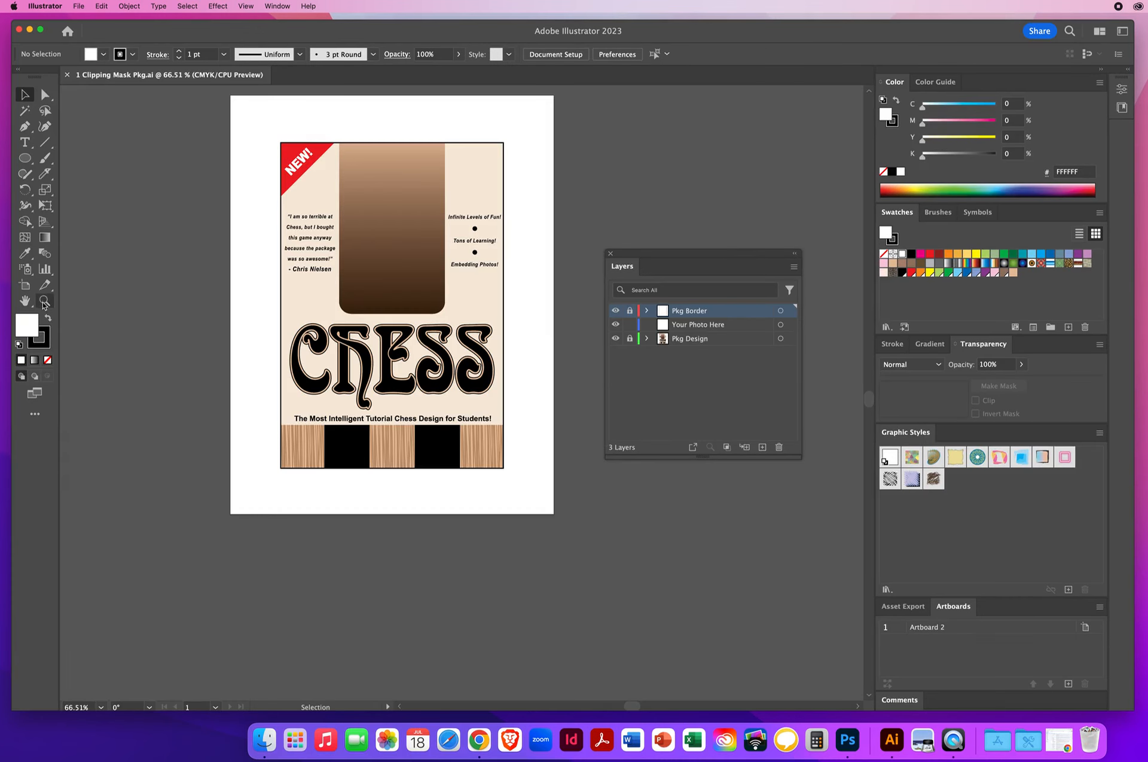
Toggle the Pkg Border and Pkg Design layers off and back on, and make Your Photo Here the active layer
click(45, 301)
click(463, 364)
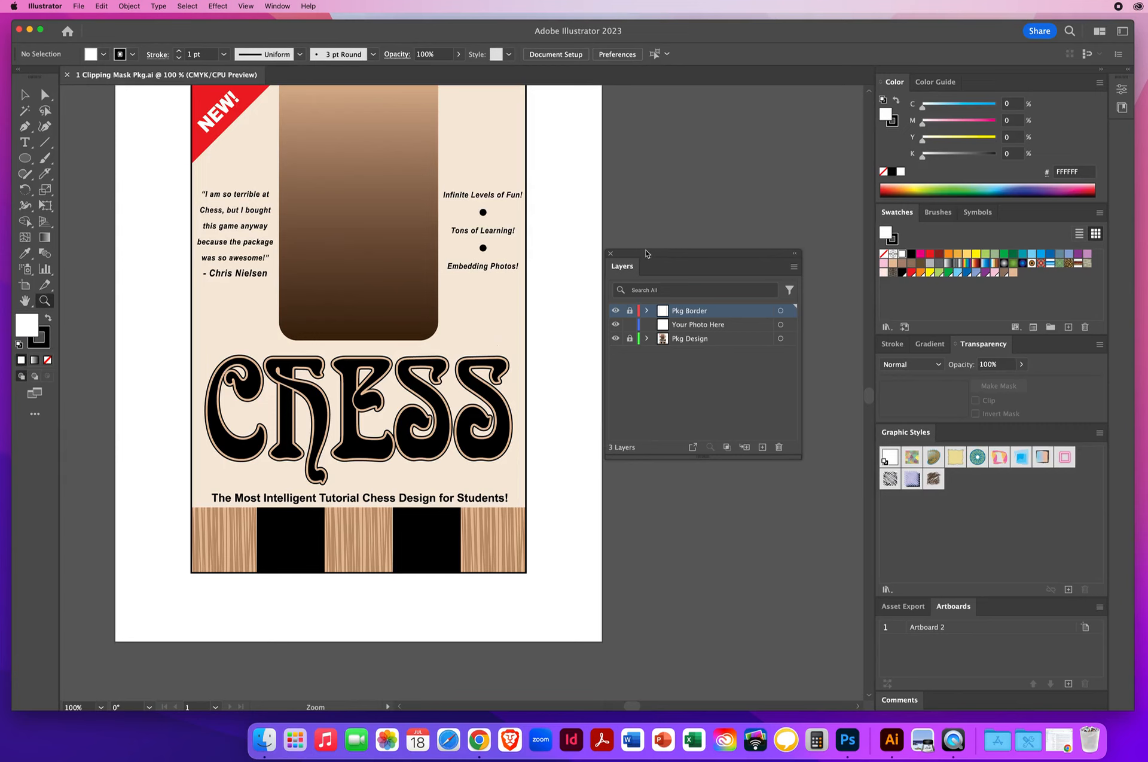
drag(645, 253, 676, 200)
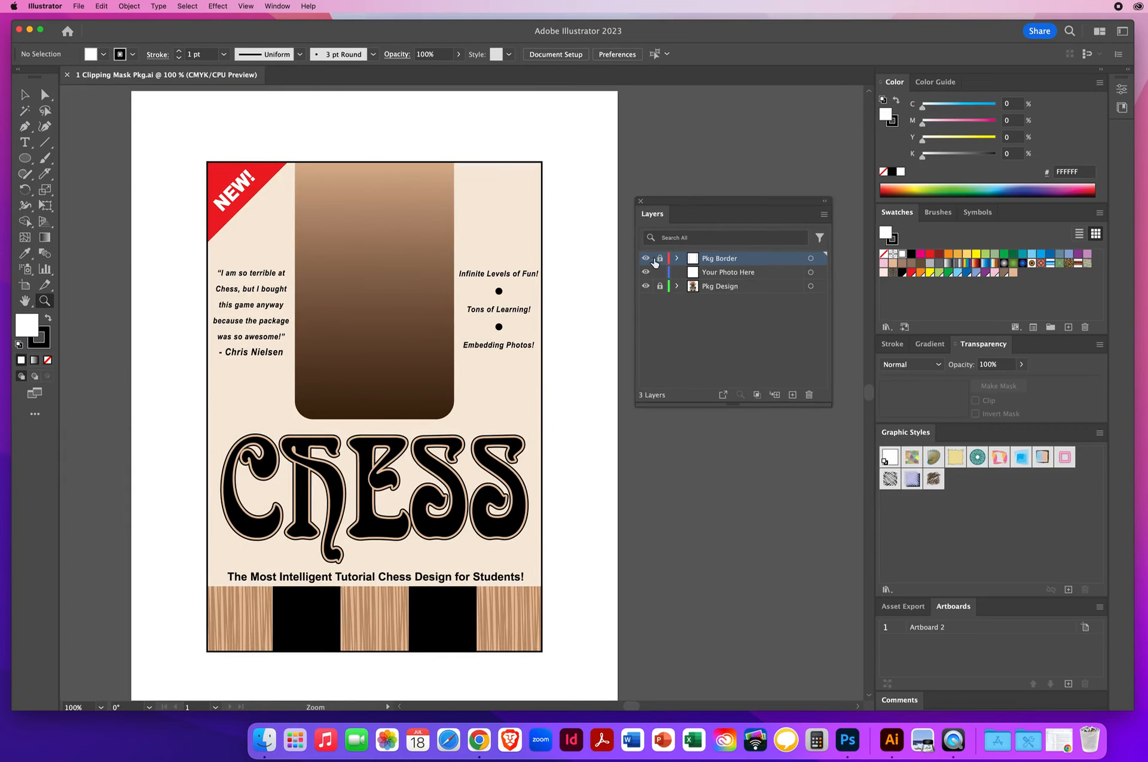
click(645, 259)
click(645, 259)
click(660, 259)
click(717, 289)
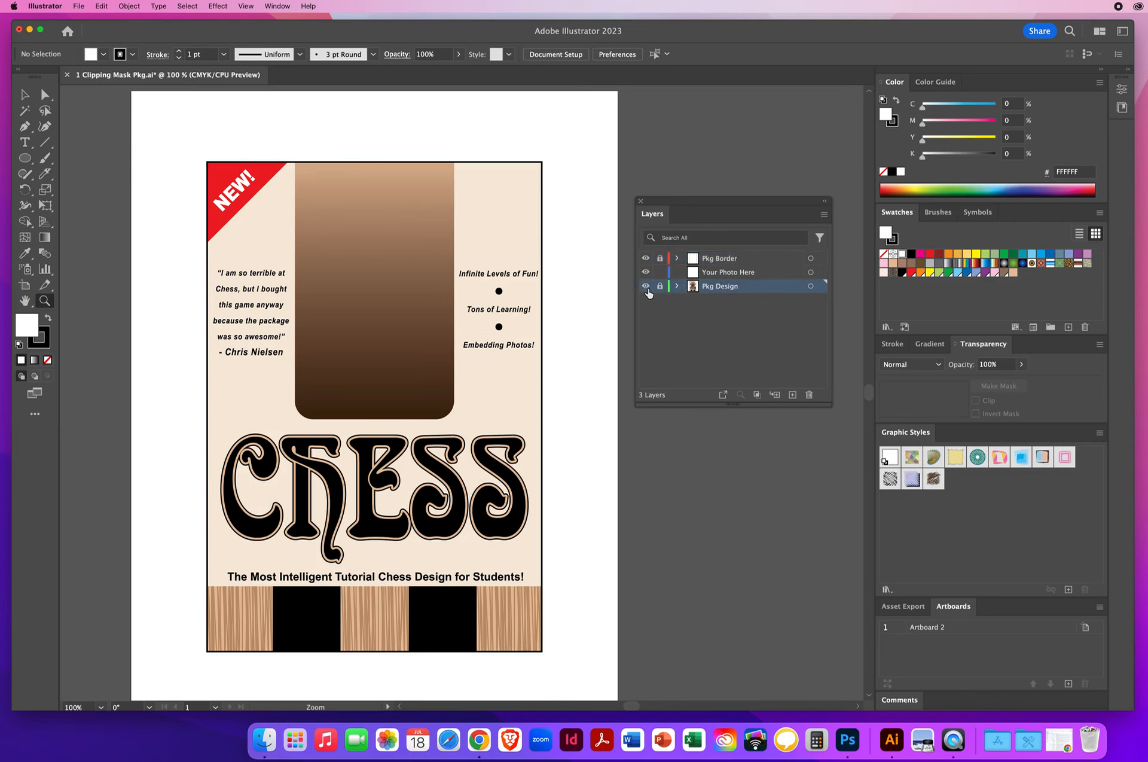
click(647, 287)
click(647, 287)
click(734, 274)
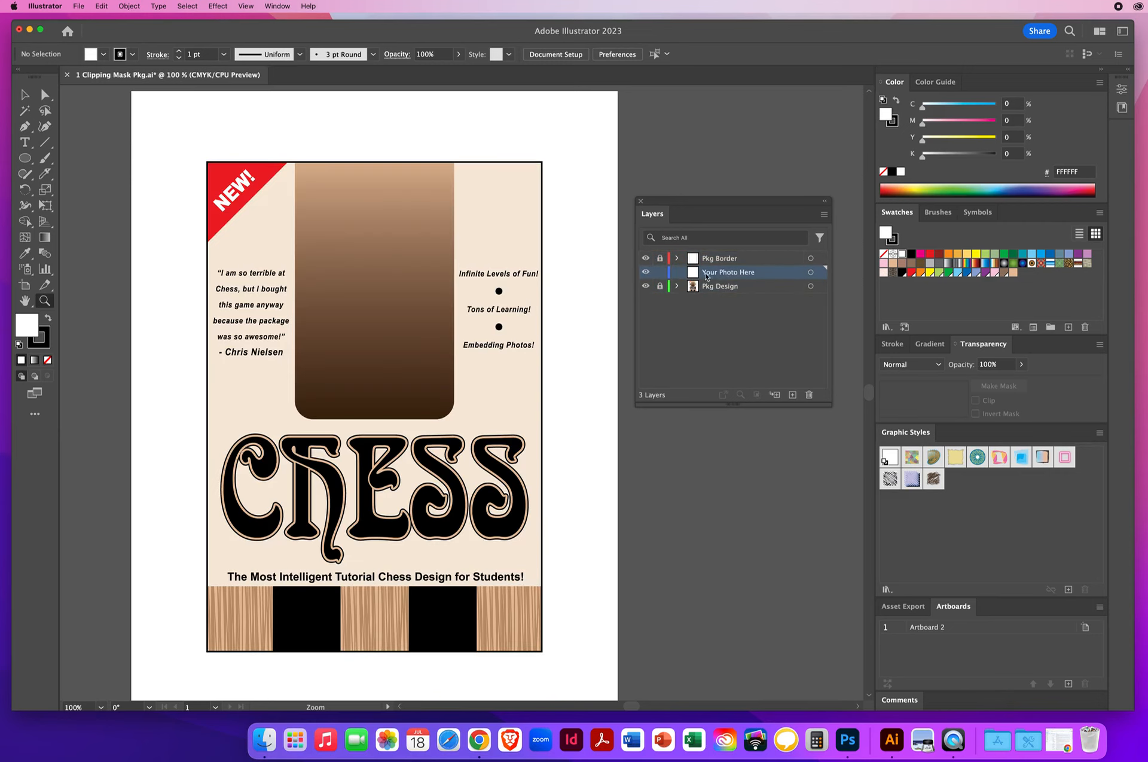
Start placing an image and browse from the Desktop through Ai DEMOS and Ai - CHAPTER 9 to the 9.1 Clipping Mask folder
click(24, 93)
click(79, 6)
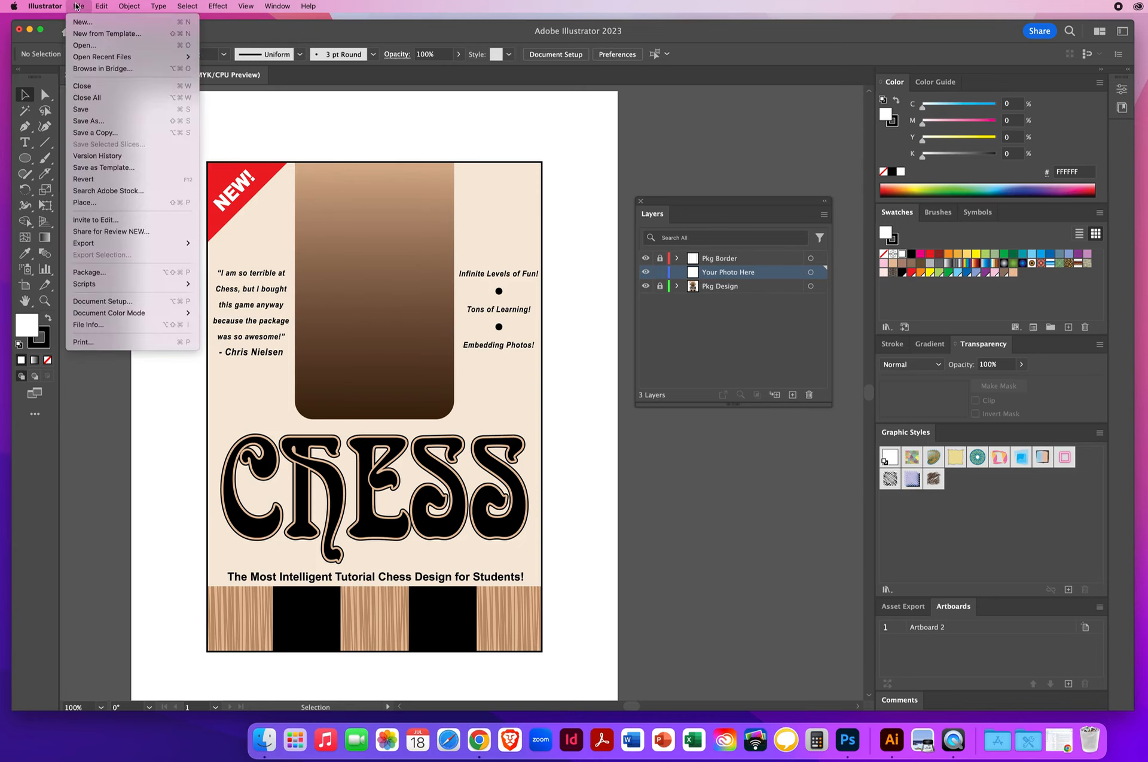
click(102, 203)
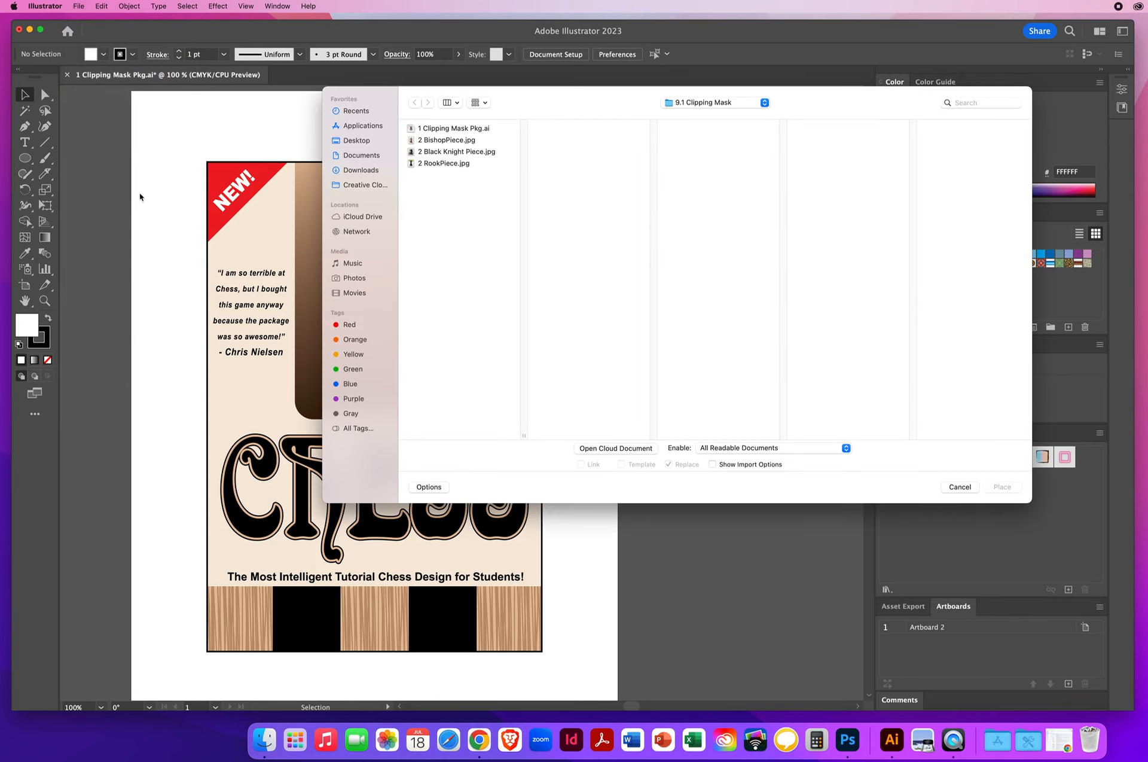
click(357, 140)
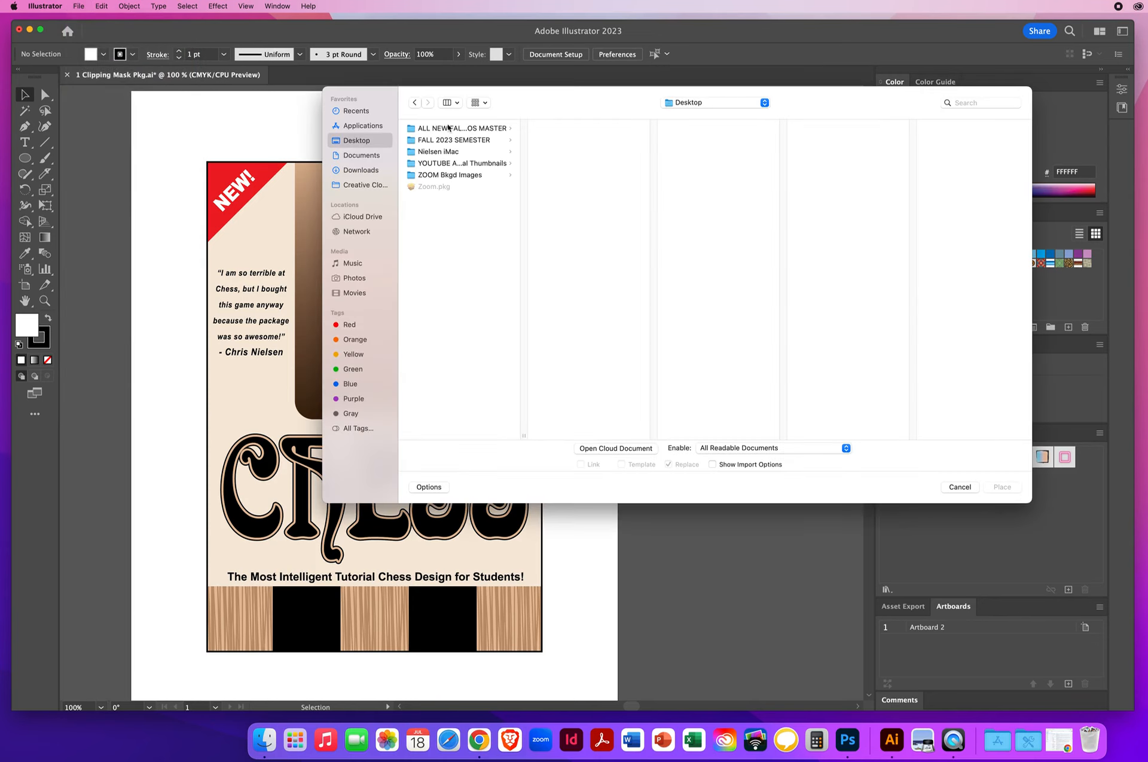
click(449, 128)
click(569, 128)
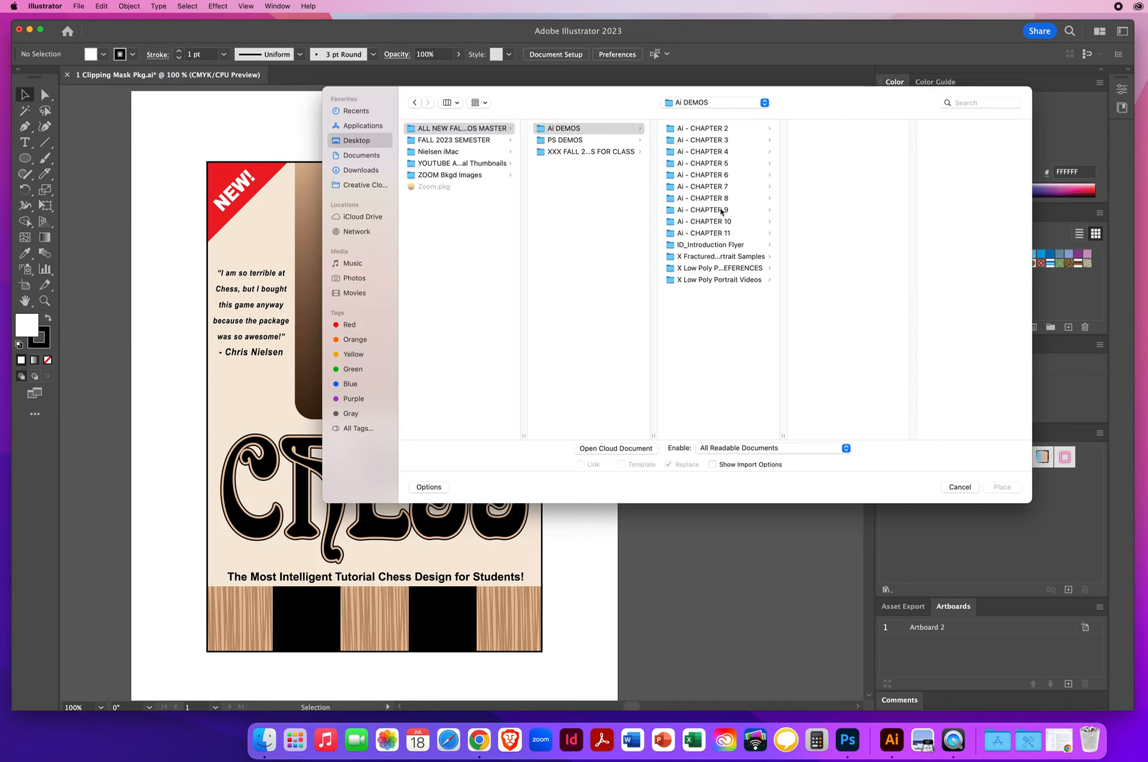
click(722, 210)
click(815, 129)
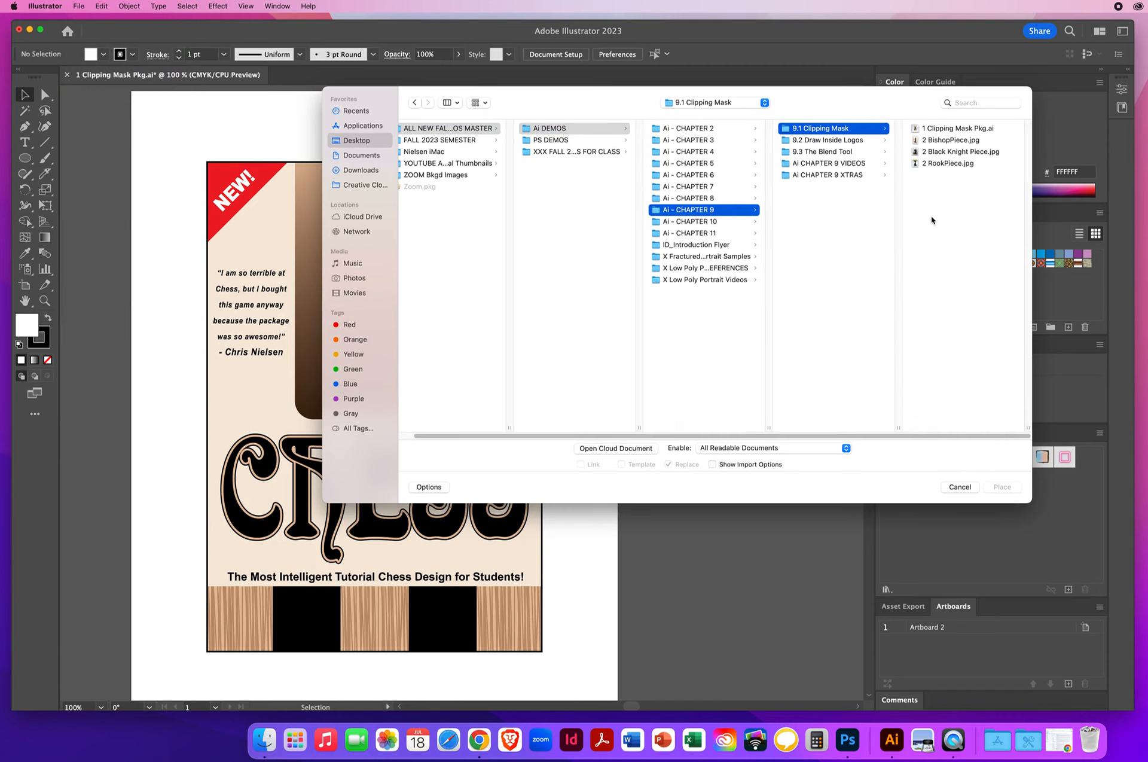
Preview the chess piece photos and place 2 Black Knight Piece.jpg, embedded rather than linked, so it covers the brown gradient panel
click(937, 142)
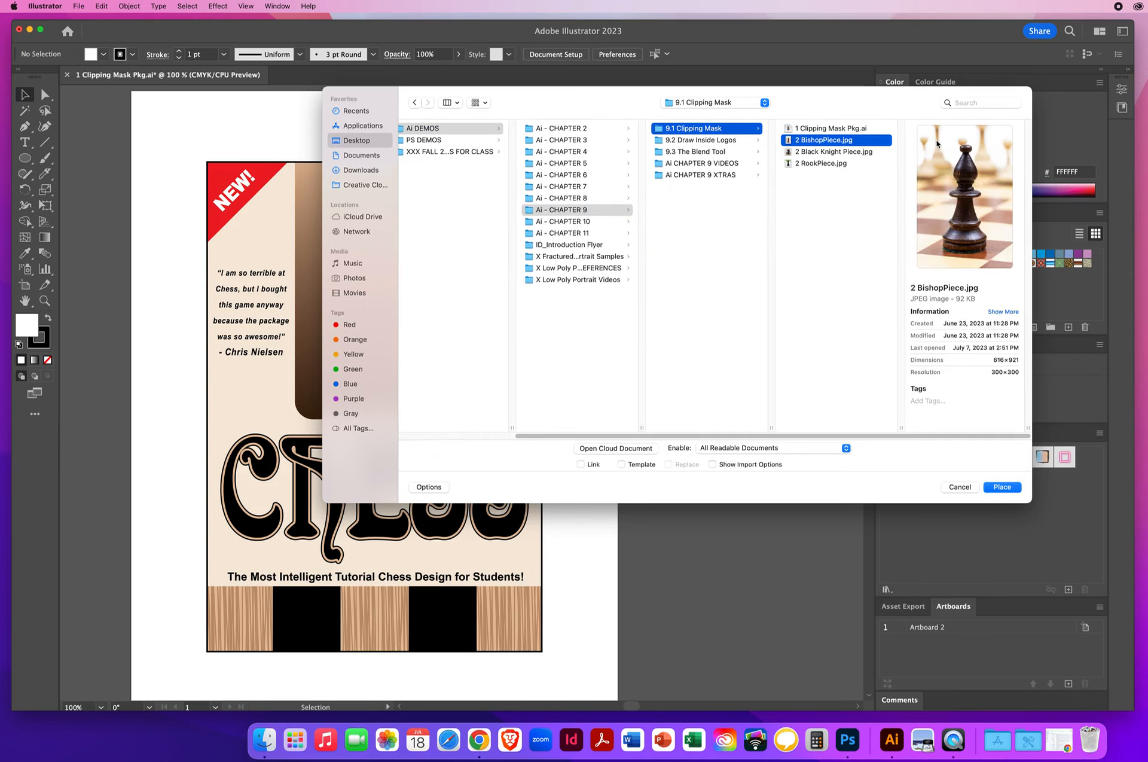
click(818, 153)
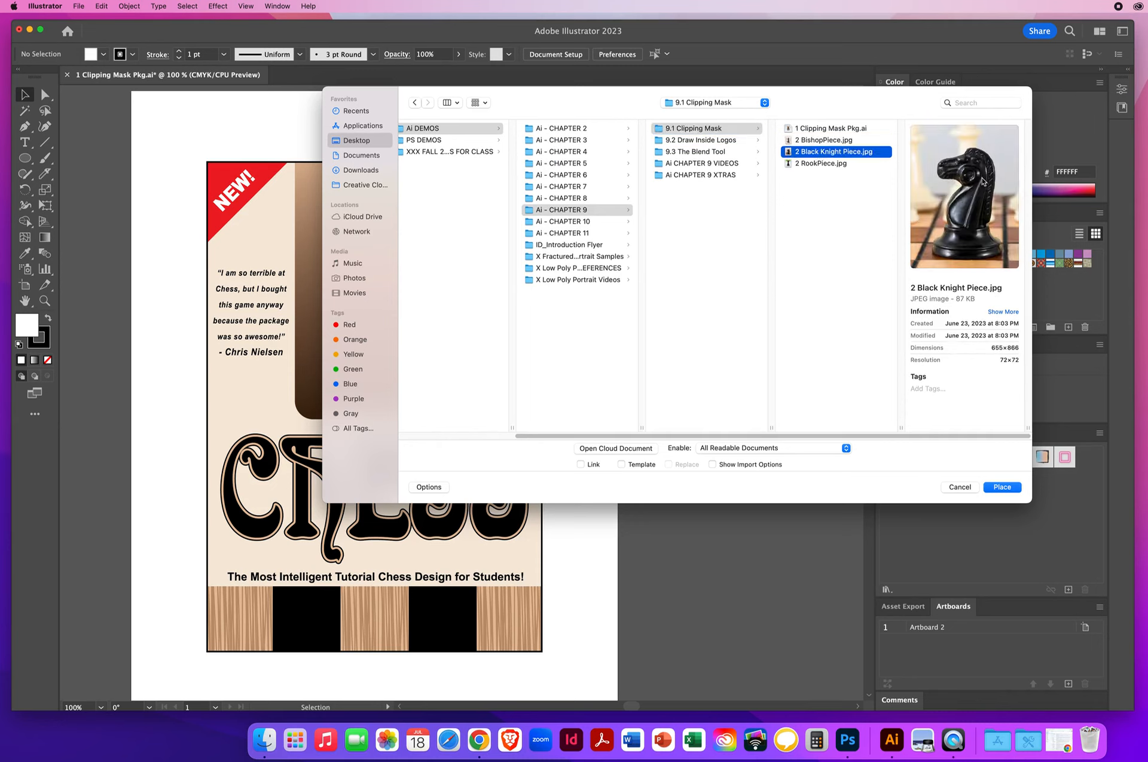
click(816, 164)
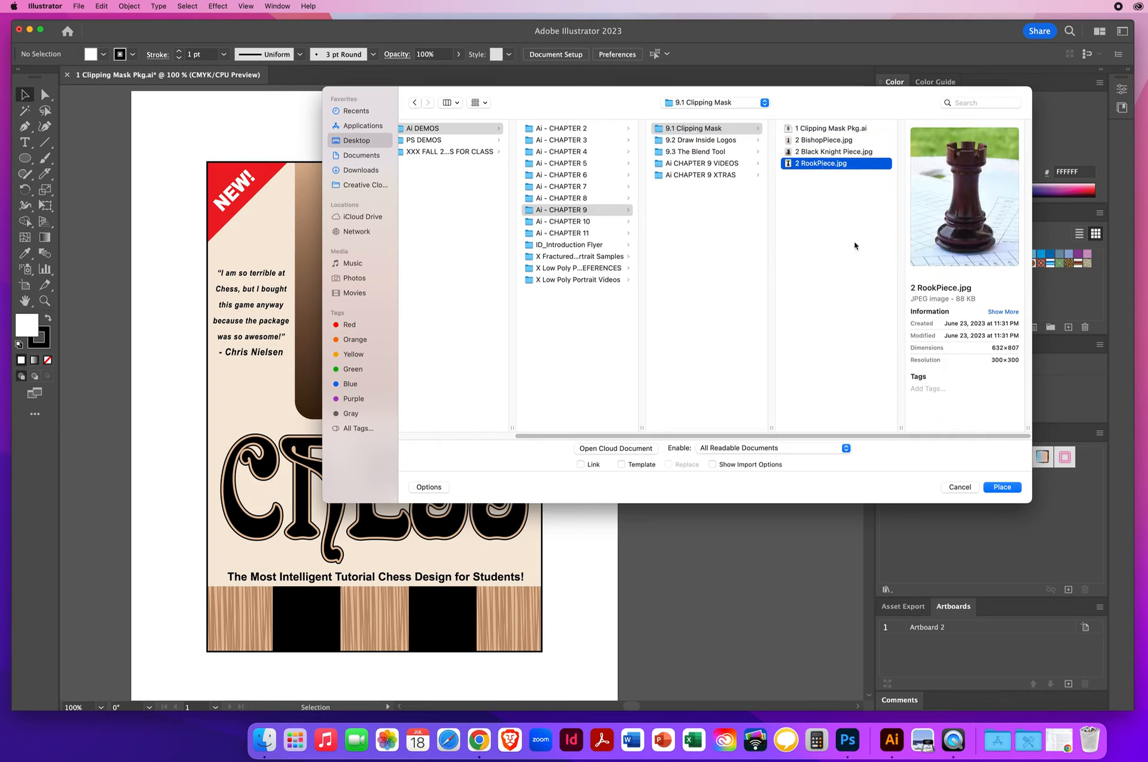
click(814, 153)
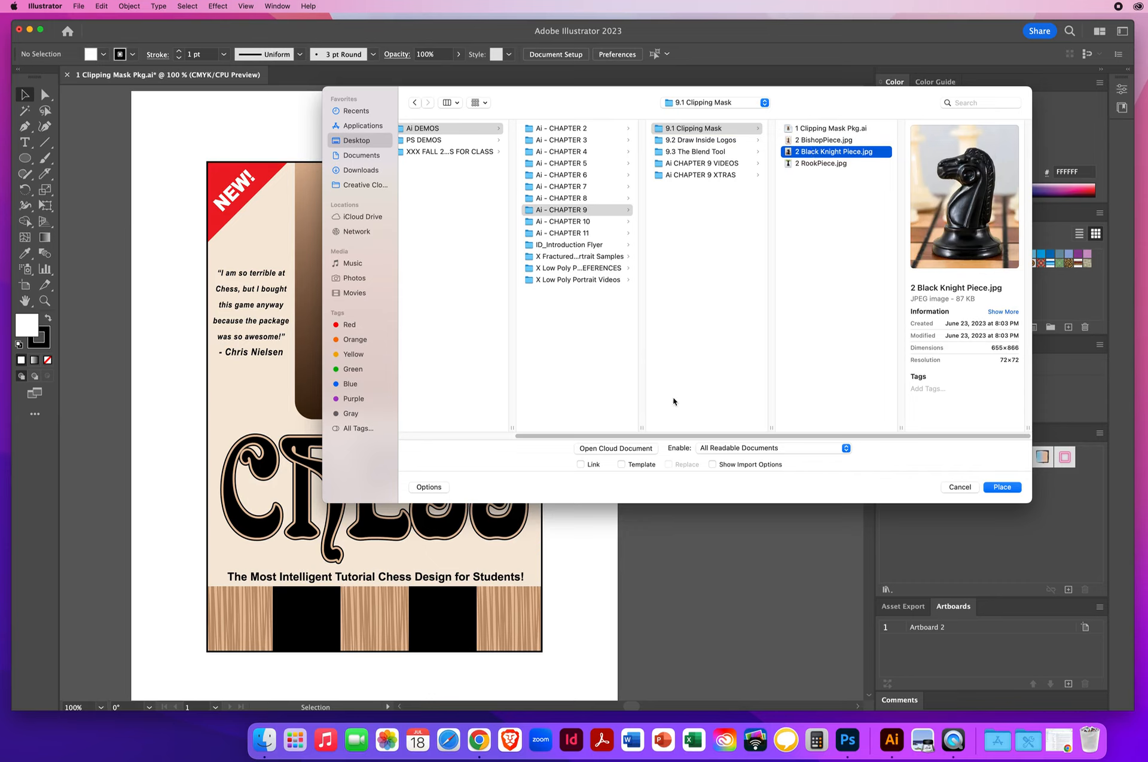
click(433, 491)
click(432, 491)
click(580, 465)
click(995, 484)
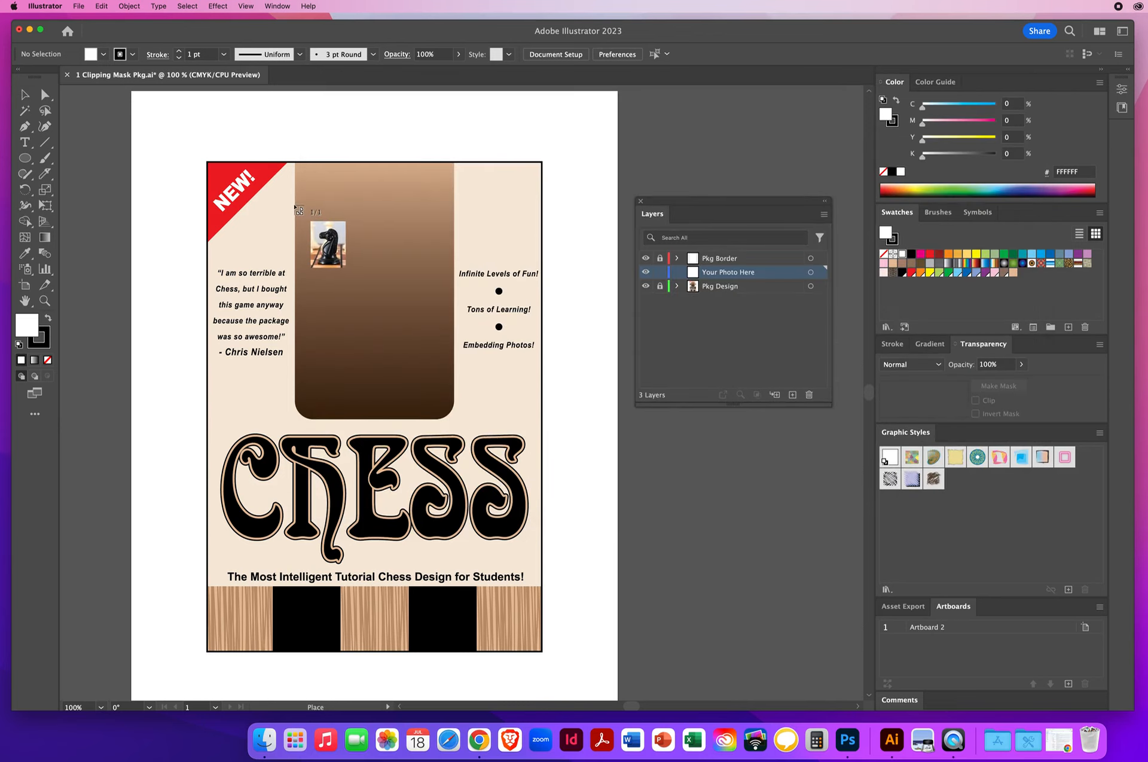
drag(273, 150, 507, 422)
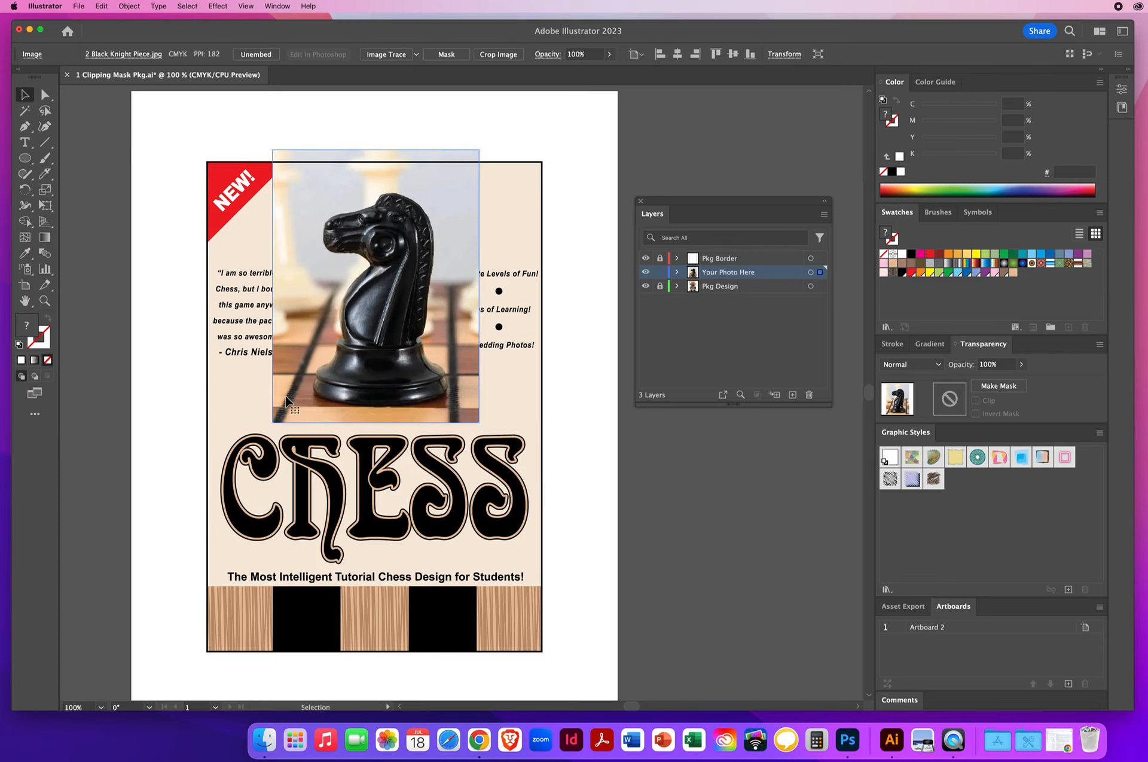
Deselect the placed photo and set the drawing colors to no fill with a white stroke
click(45, 301)
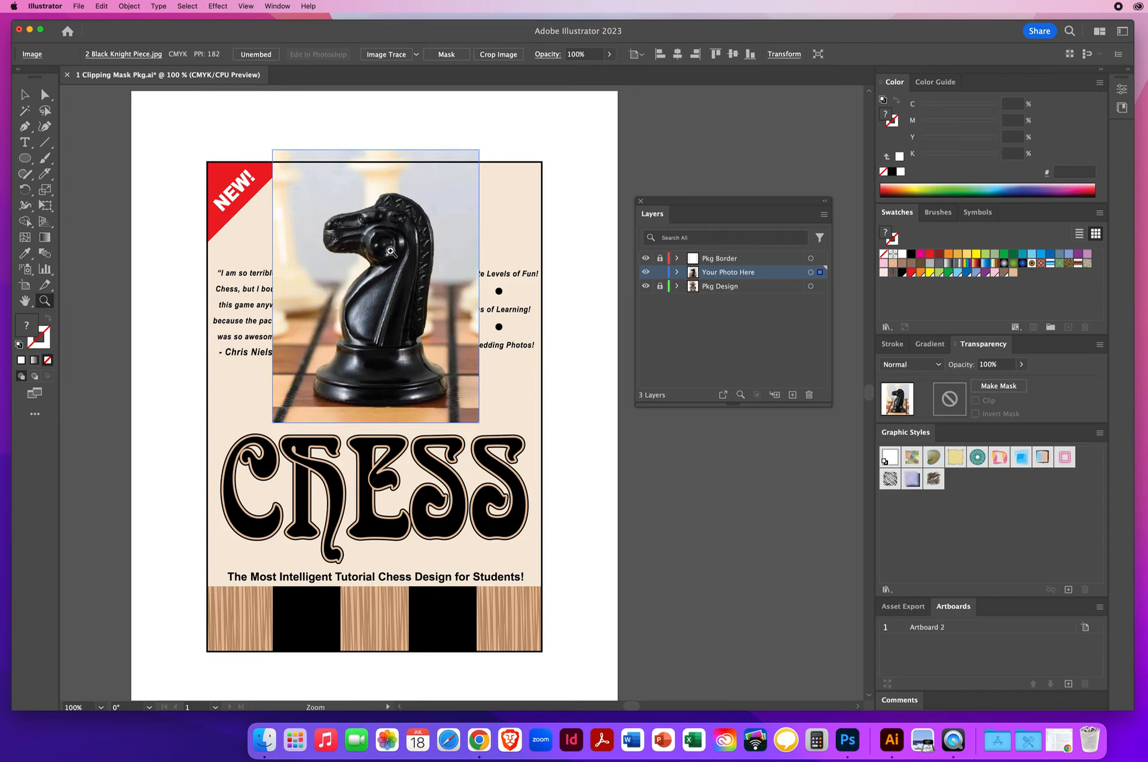
click(418, 334)
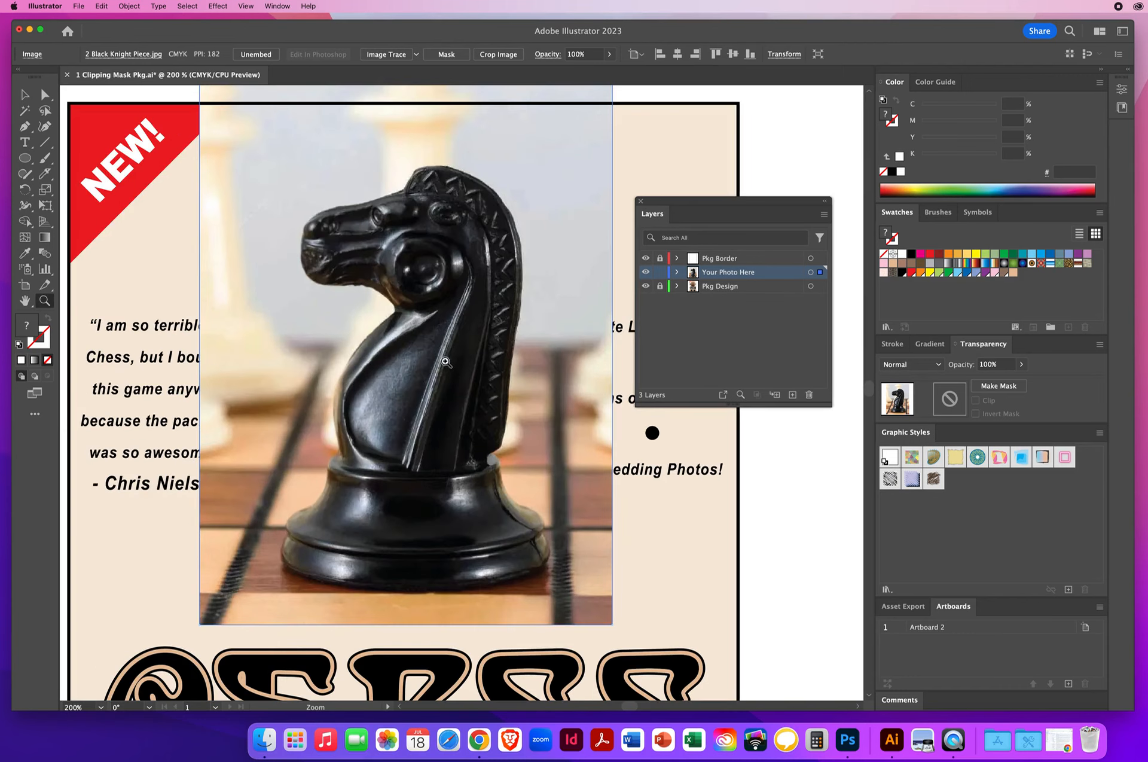
click(24, 94)
click(94, 96)
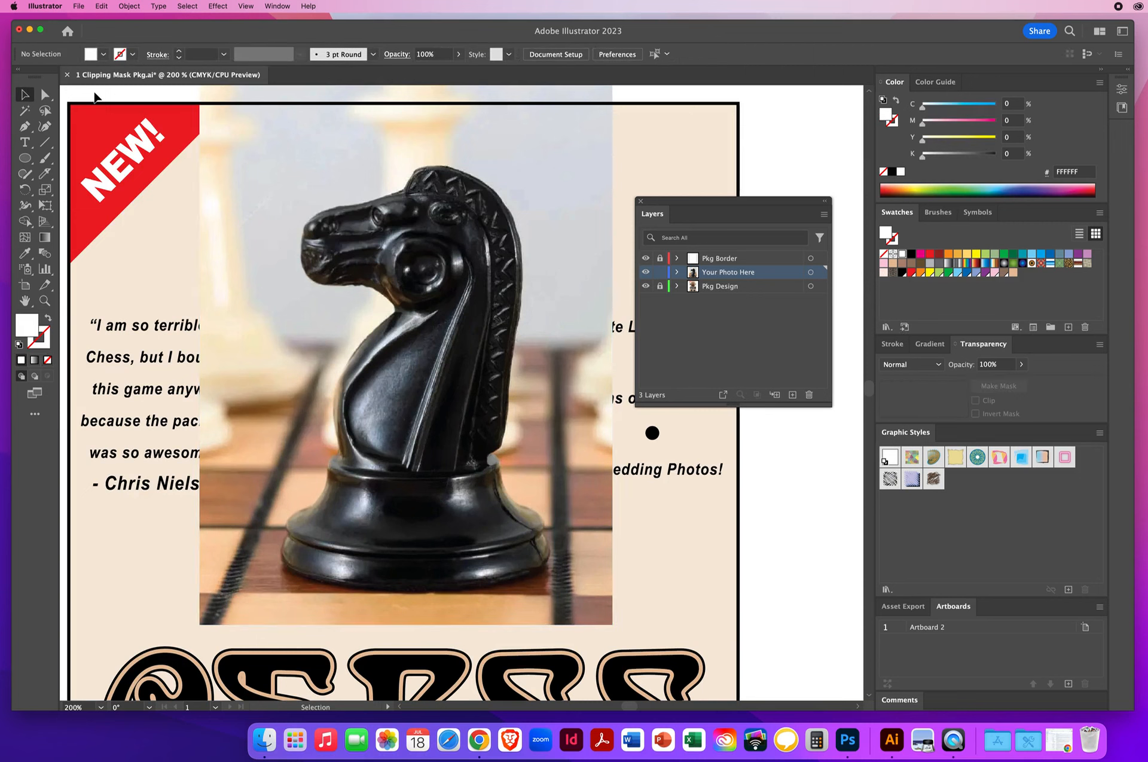
key(d)
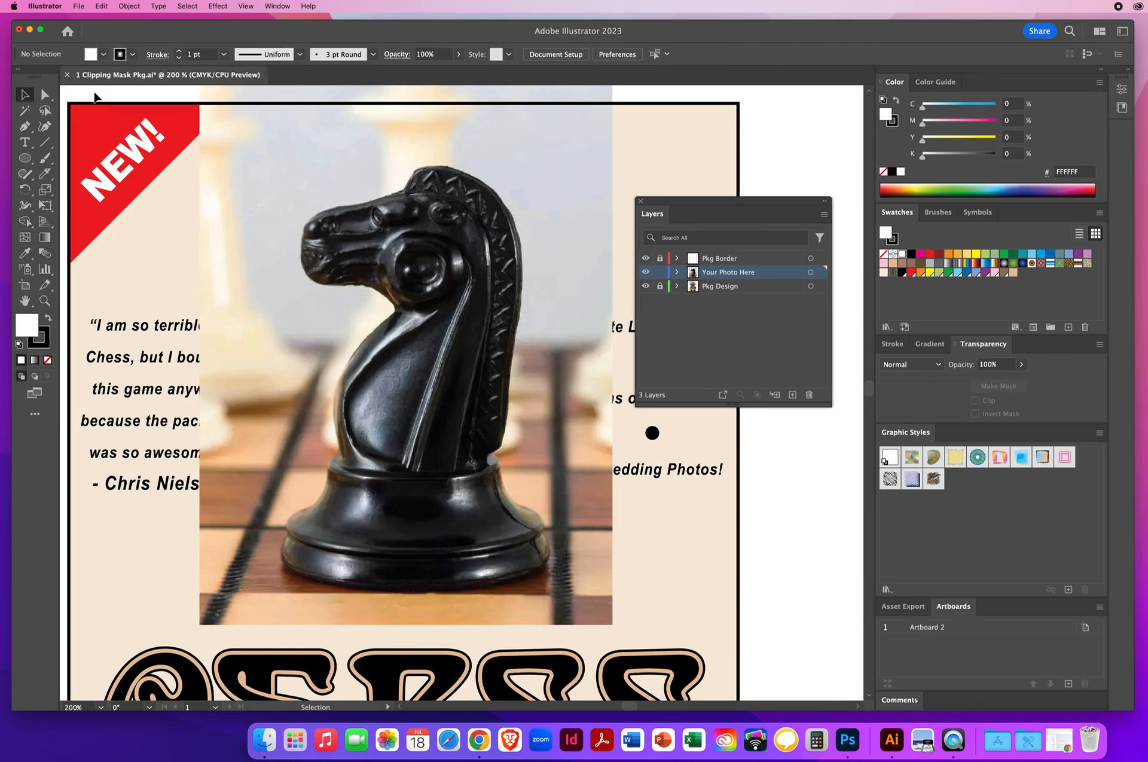
drag(660, 203, 688, 191)
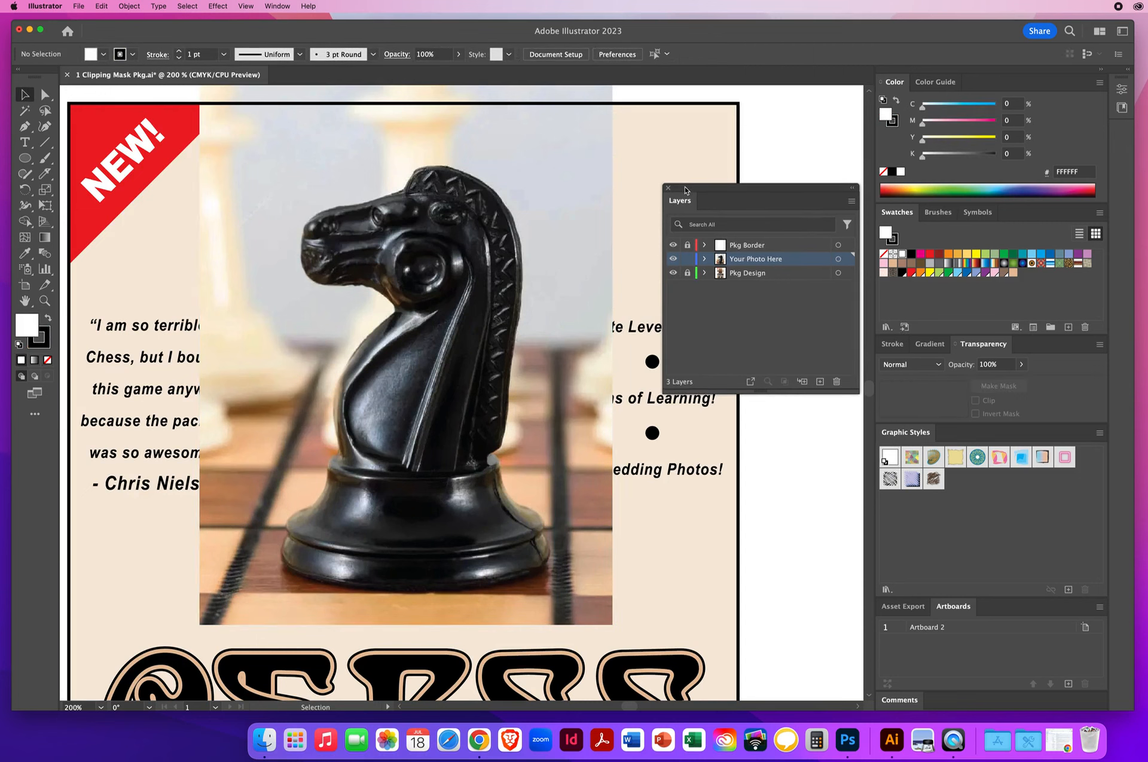
click(48, 320)
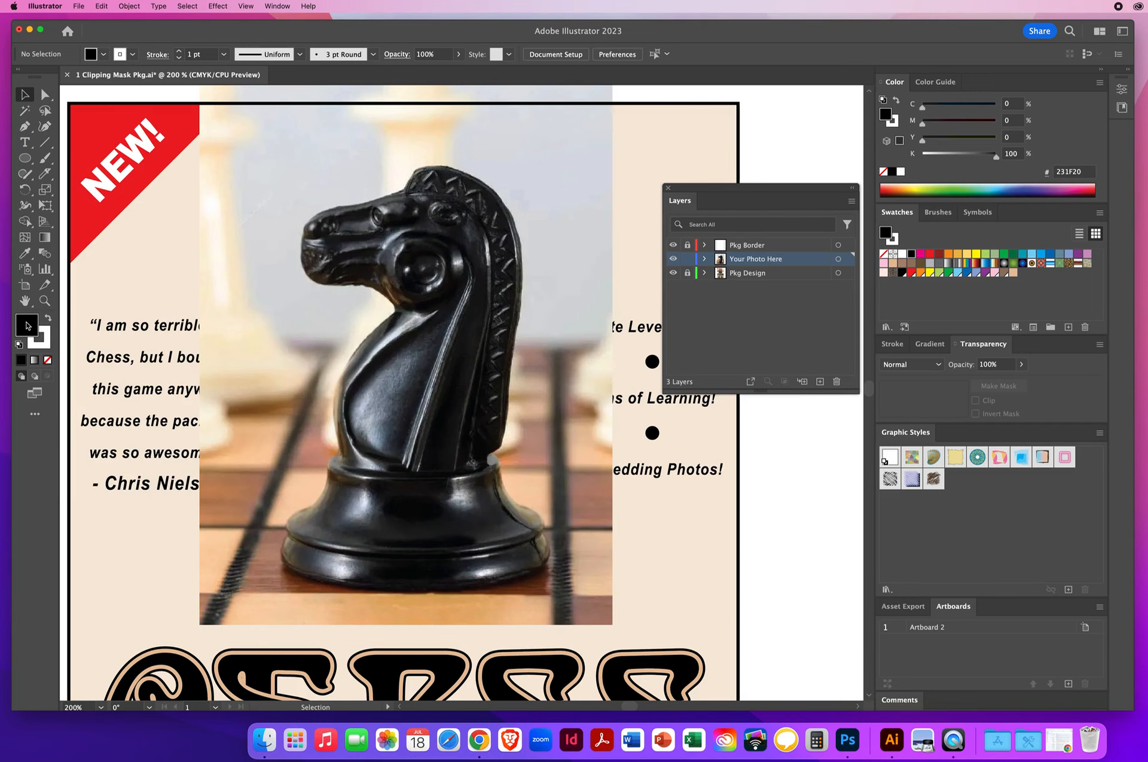
key(slash)
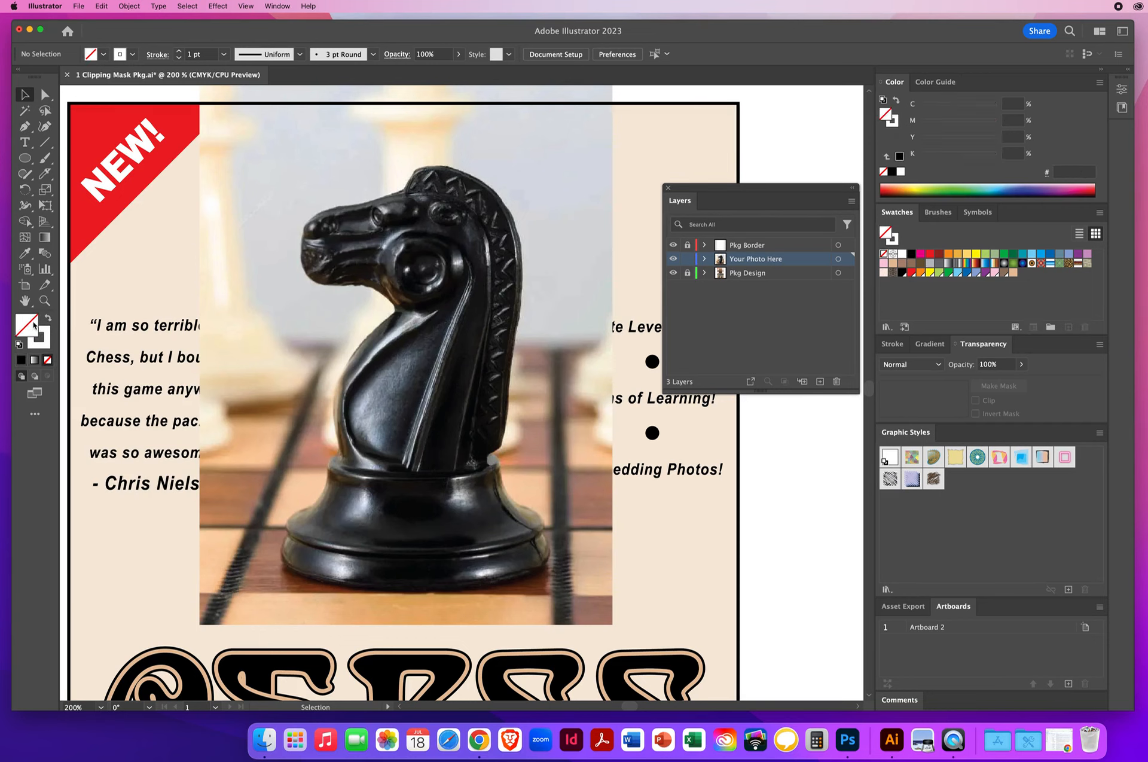
Begin a Pen path along the left side of the knight's base, from its outer rim up to the foot of the neck
click(44, 301)
click(430, 471)
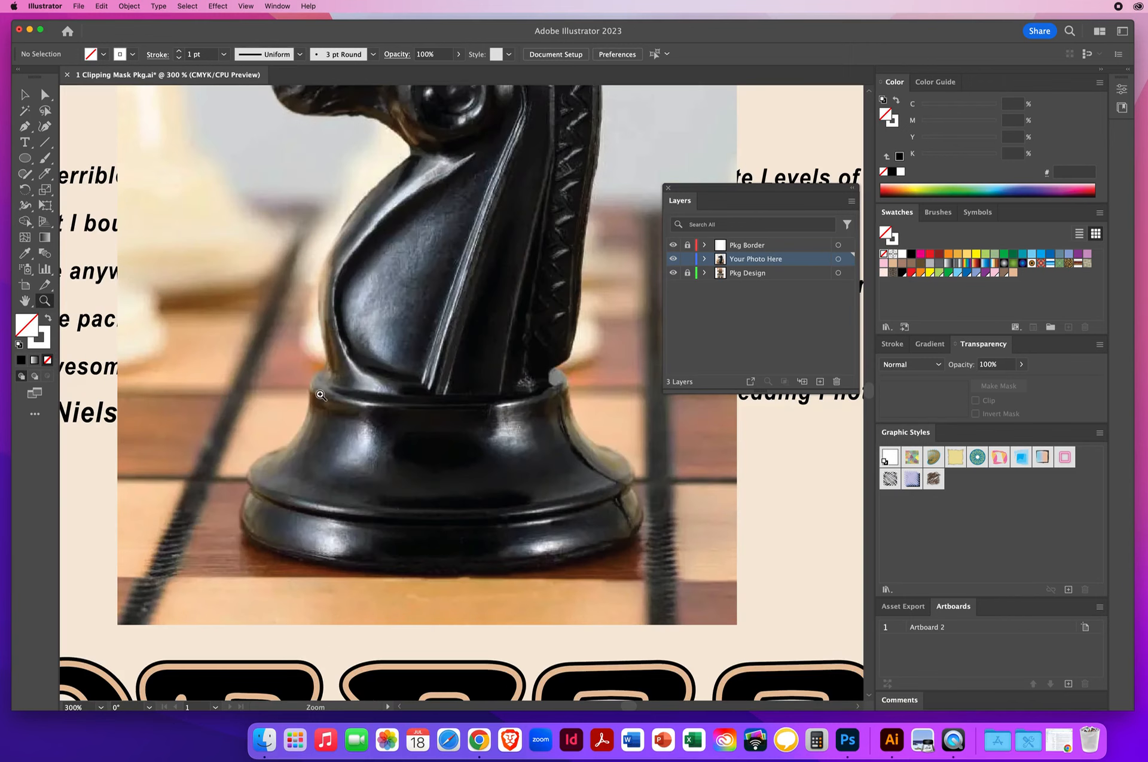
click(25, 127)
drag(246, 484, 345, 371)
key(super+z)
key(space)
drag(354, 475, 351, 640)
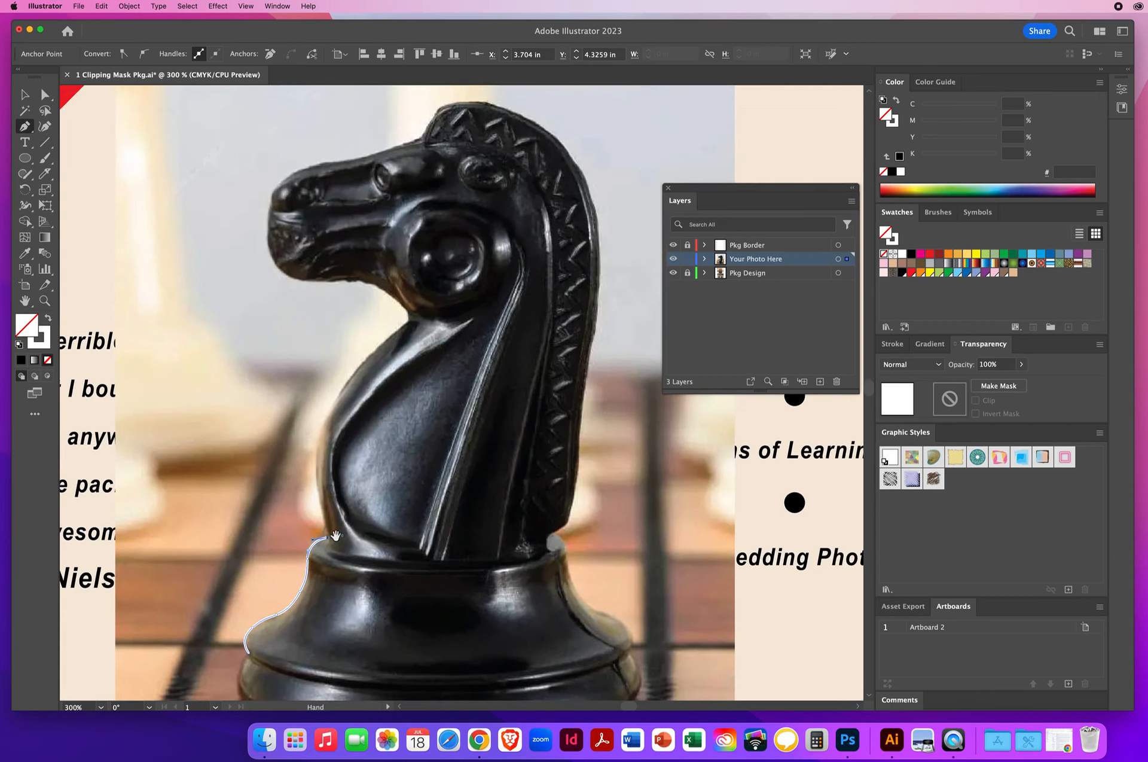
Continue the Pen path up the knight's chest to the throat and around the jaw to the nose
click(328, 537)
click(315, 479)
click(321, 424)
click(332, 407)
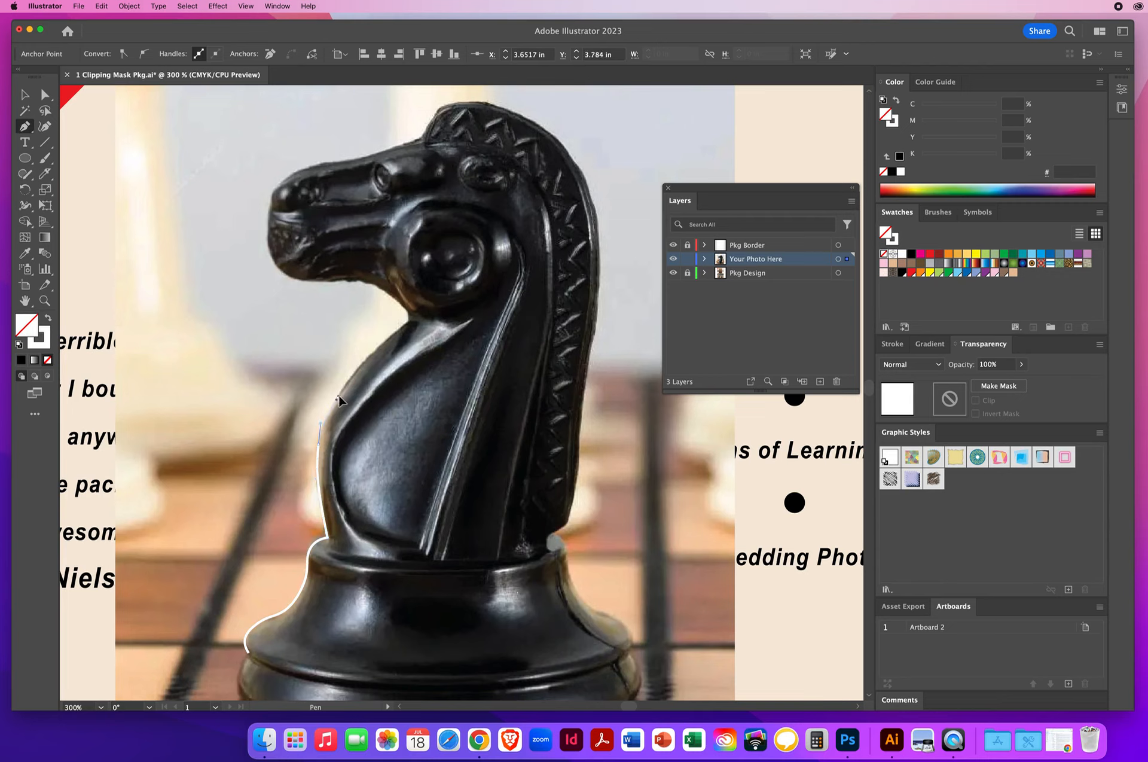
mouse_move(370, 356)
mouse_down()
mouse_move(421, 314)
mouse_move(368, 283)
mouse_move(308, 280)
mouse_up()
click(410, 312)
drag(291, 278, 274, 195)
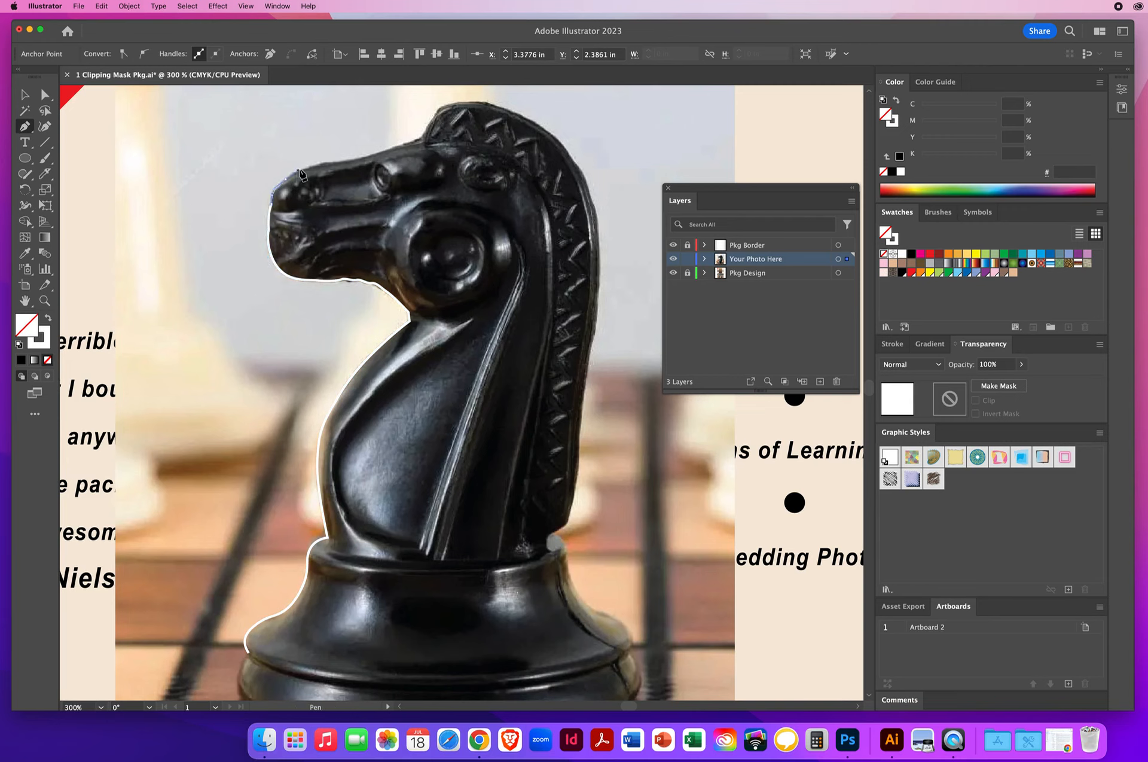
Trace the Pen path along the top of the knight's snout and forehead up to the crest of the mane
drag(336, 163, 363, 161)
drag(402, 145, 412, 141)
click(422, 137)
click(421, 137)
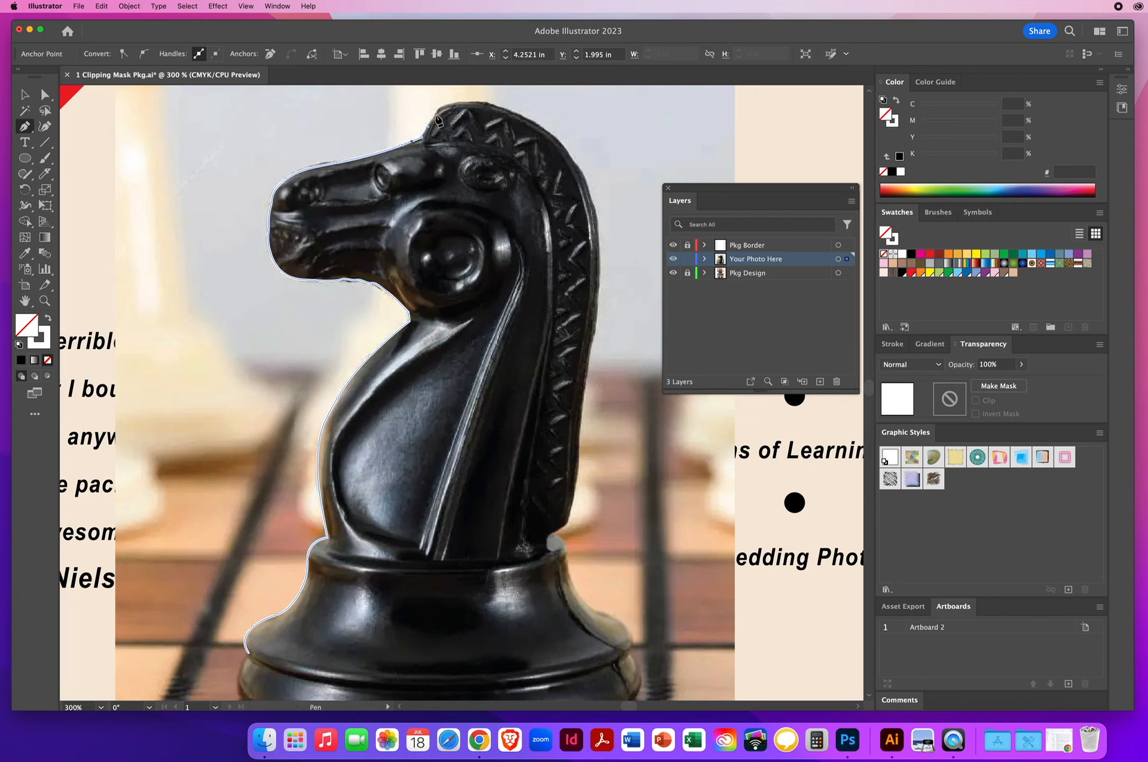
click(434, 113)
click(458, 107)
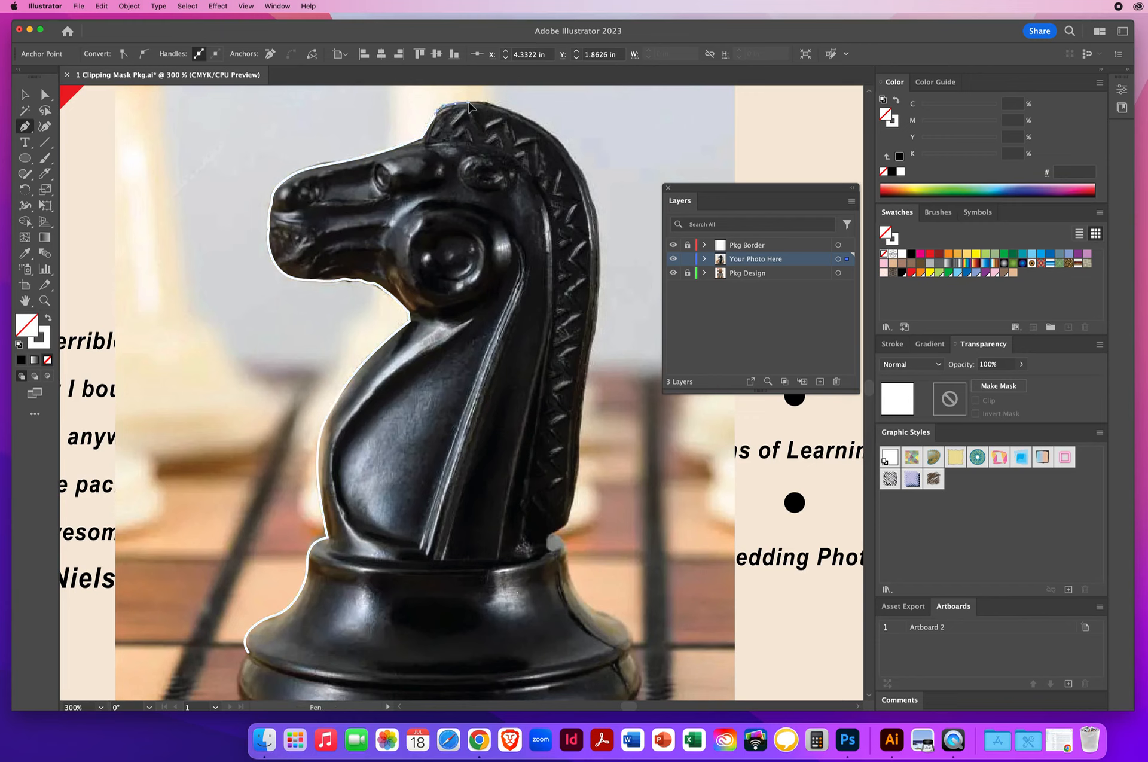
Continue the Pen path over the crest of the mane and down the back of the knight's neck to the base
click(528, 124)
click(578, 164)
click(584, 186)
click(592, 203)
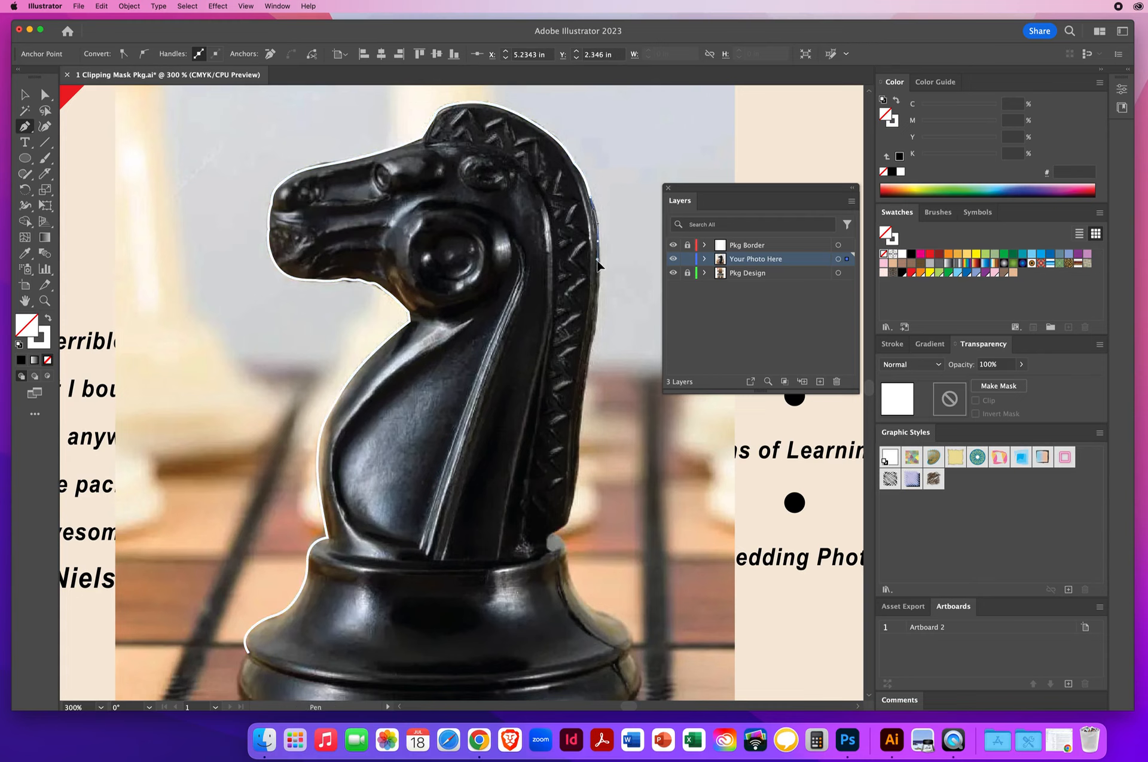
click(597, 299)
click(591, 354)
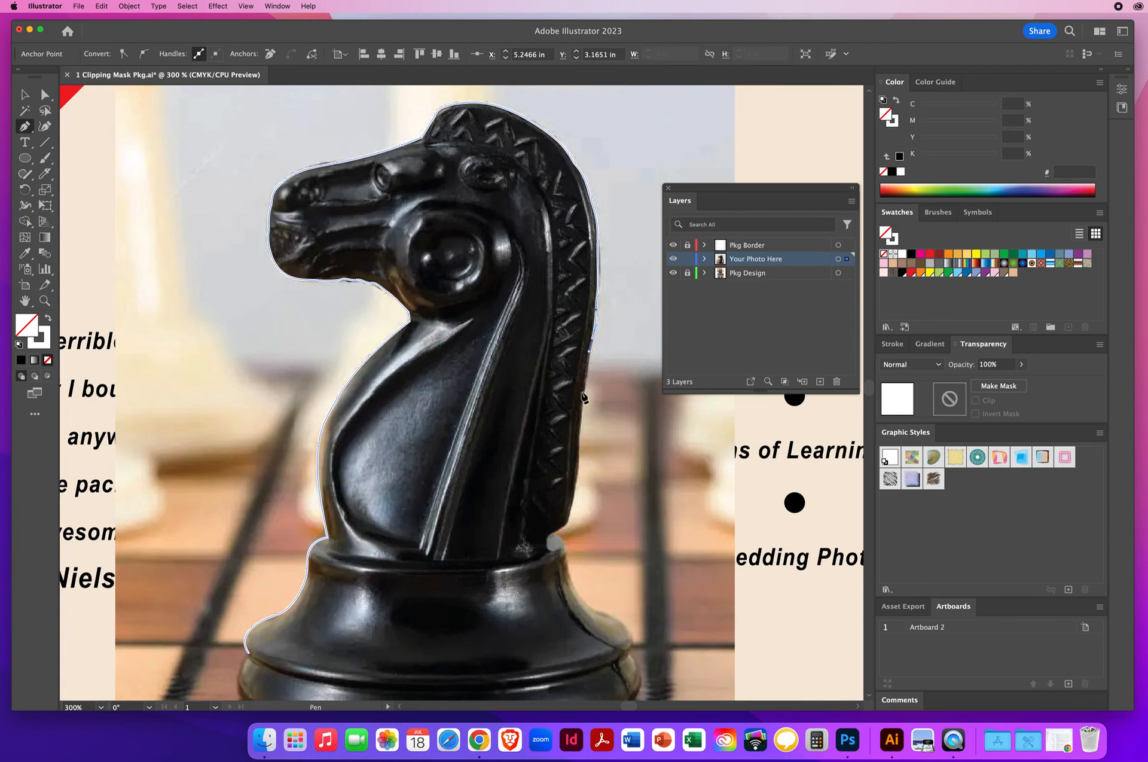
click(581, 432)
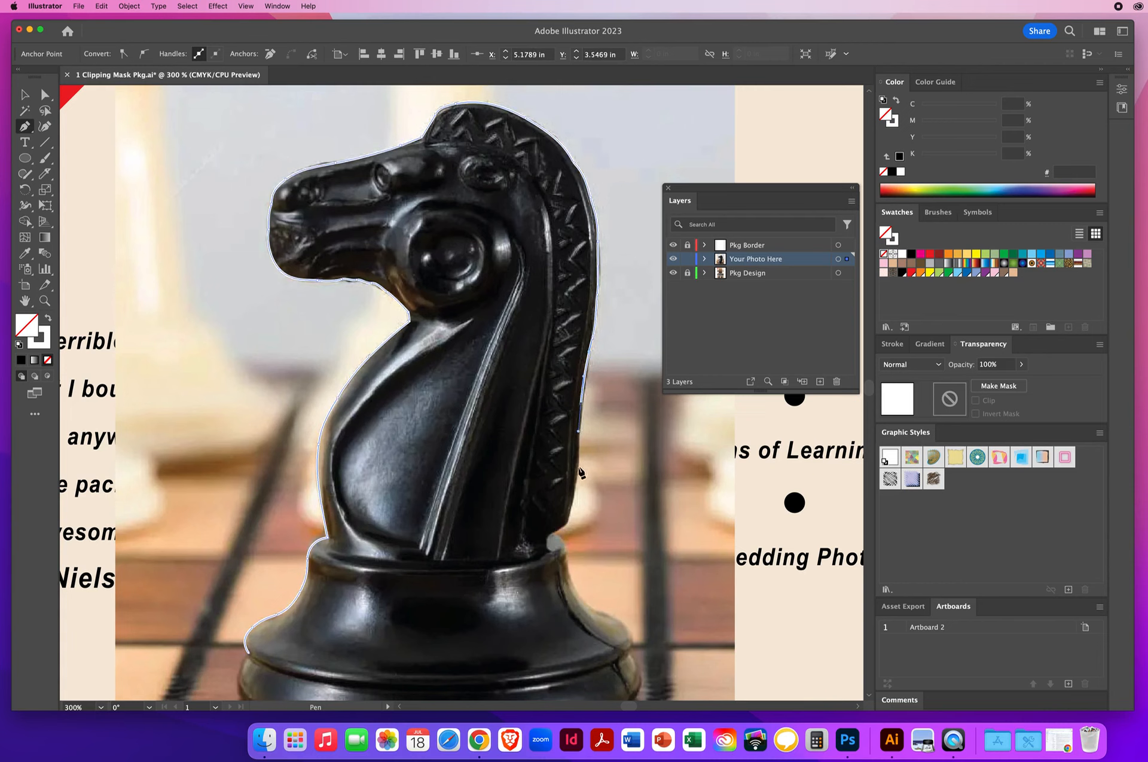
click(568, 518)
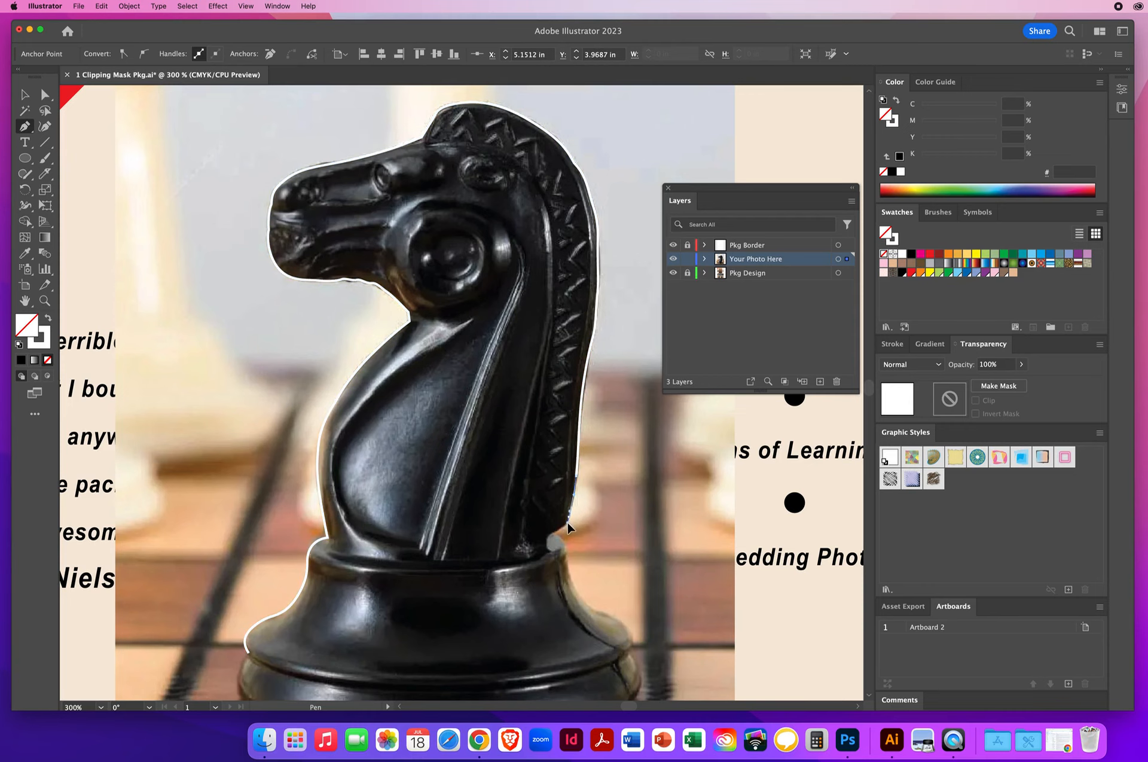
click(539, 536)
Trace the Pen path around the right side and underside of the knight's base and close it at the starting point
drag(449, 338, 477, 458)
click(503, 415)
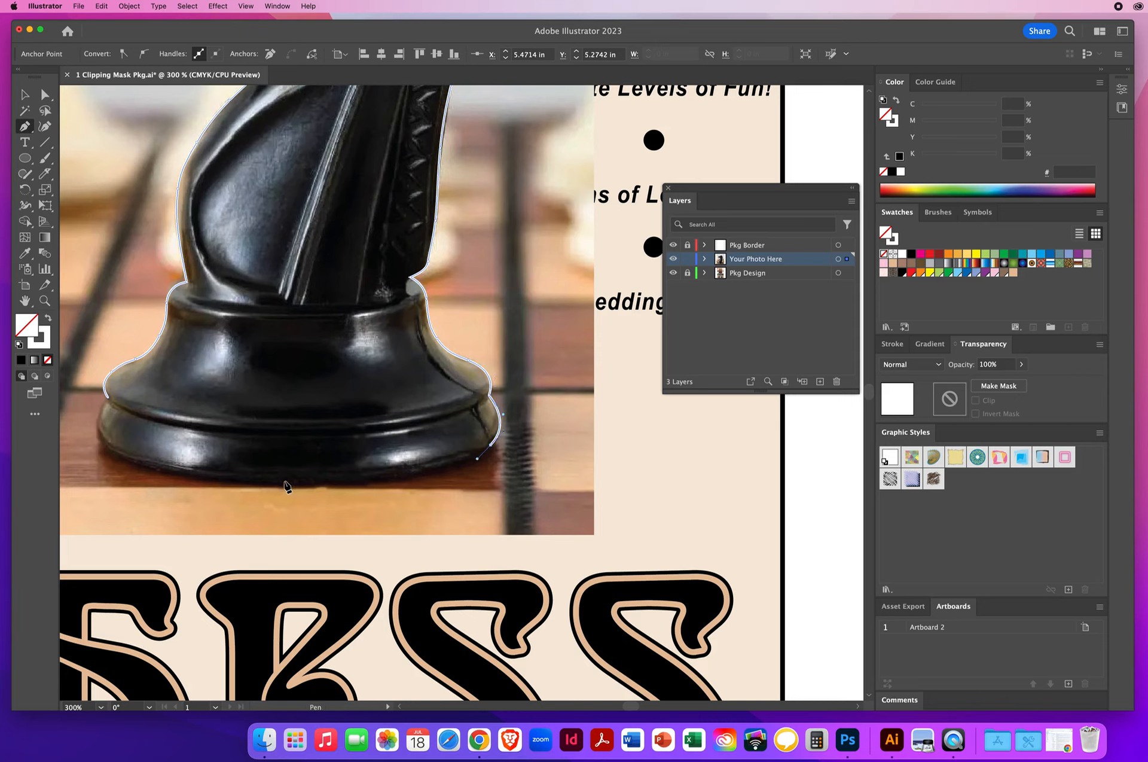
drag(289, 479, 157, 477)
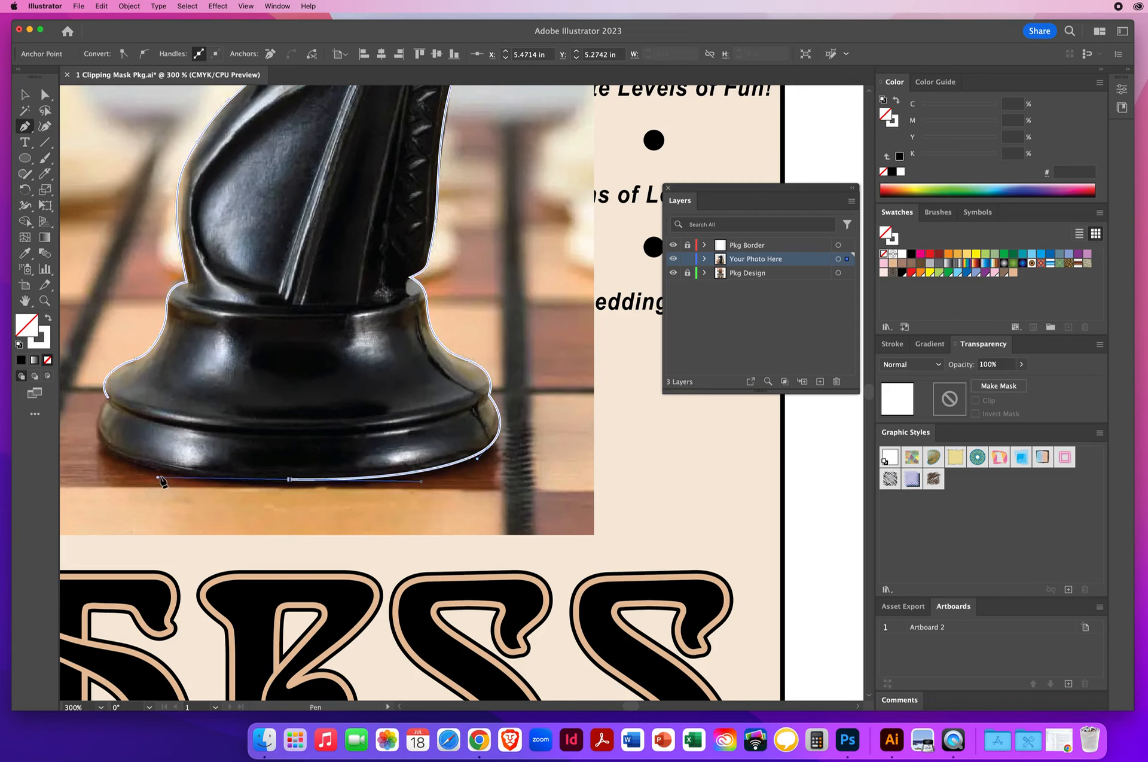
drag(102, 443, 122, 388)
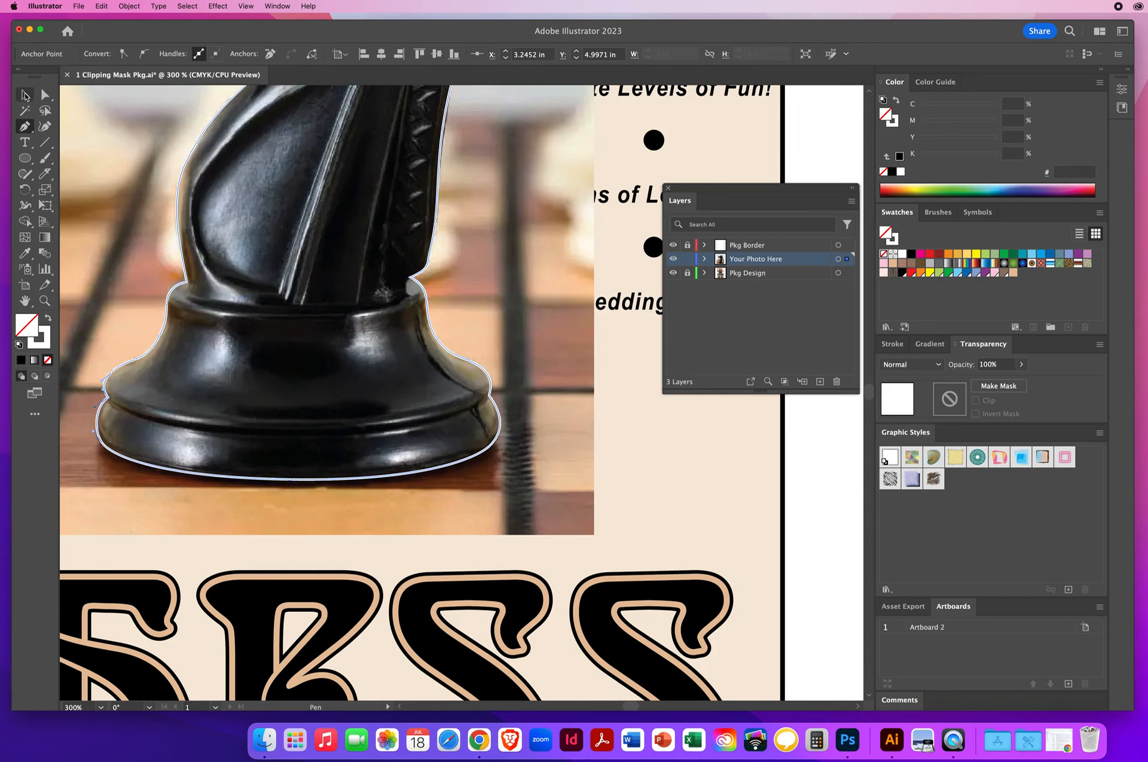
Select the photo together with the closed knight path and make a clipping mask from them
click(23, 96)
click(45, 302)
alt+click(381, 350)
alt+click(440, 353)
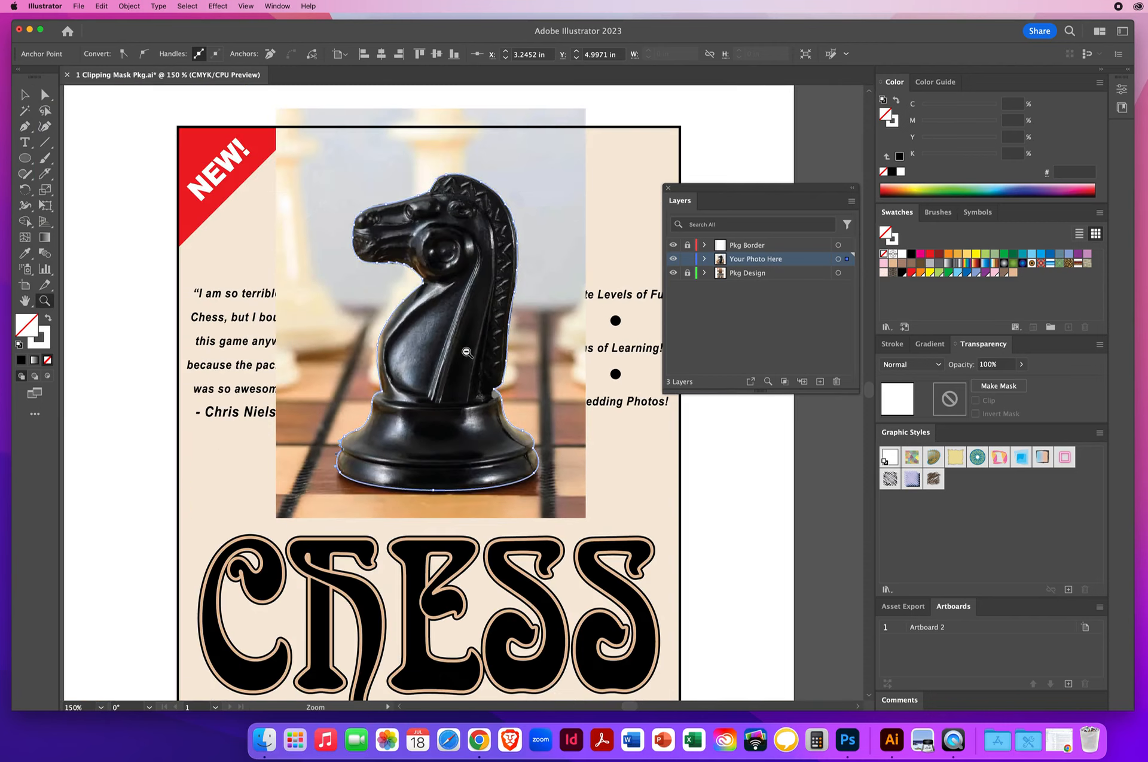
alt+click(478, 353)
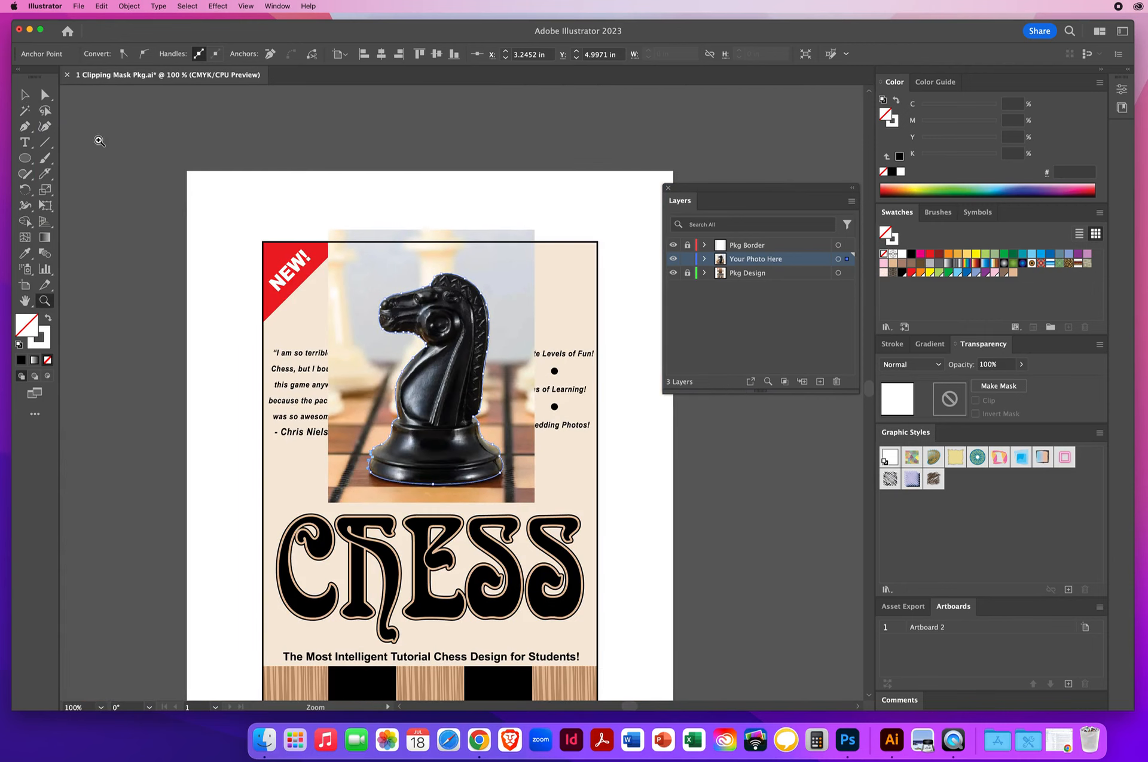
click(25, 96)
drag(431, 247, 473, 311)
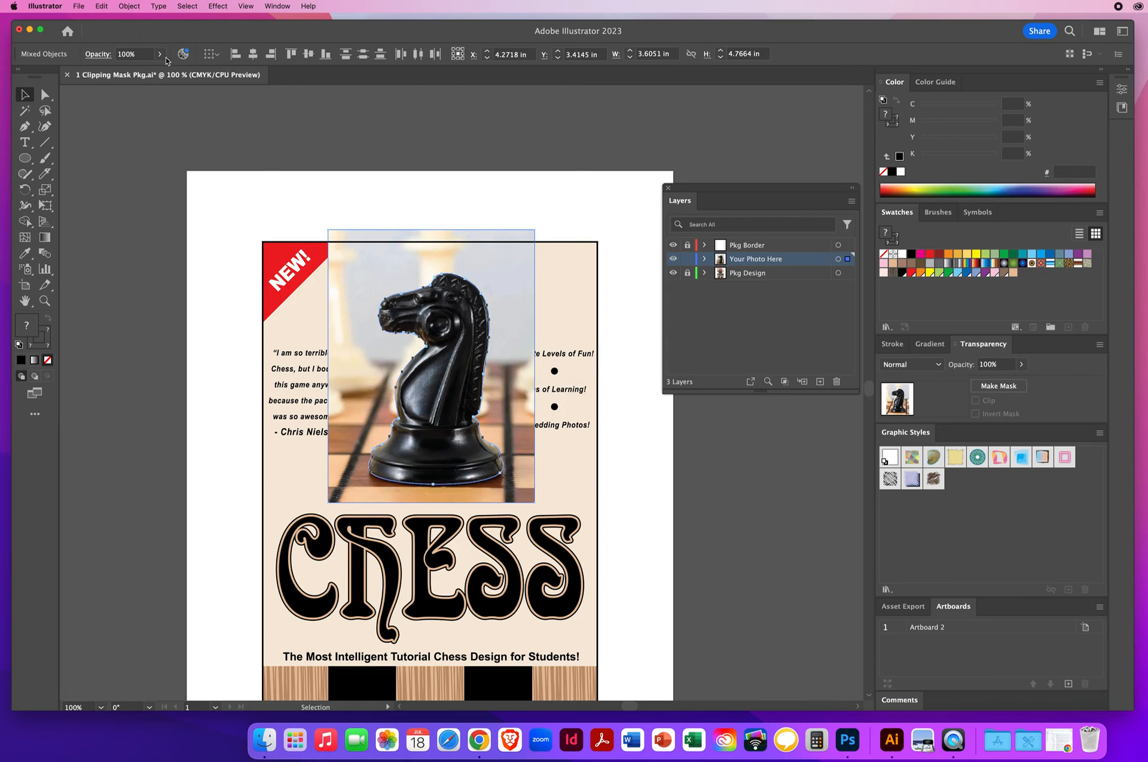
click(130, 6)
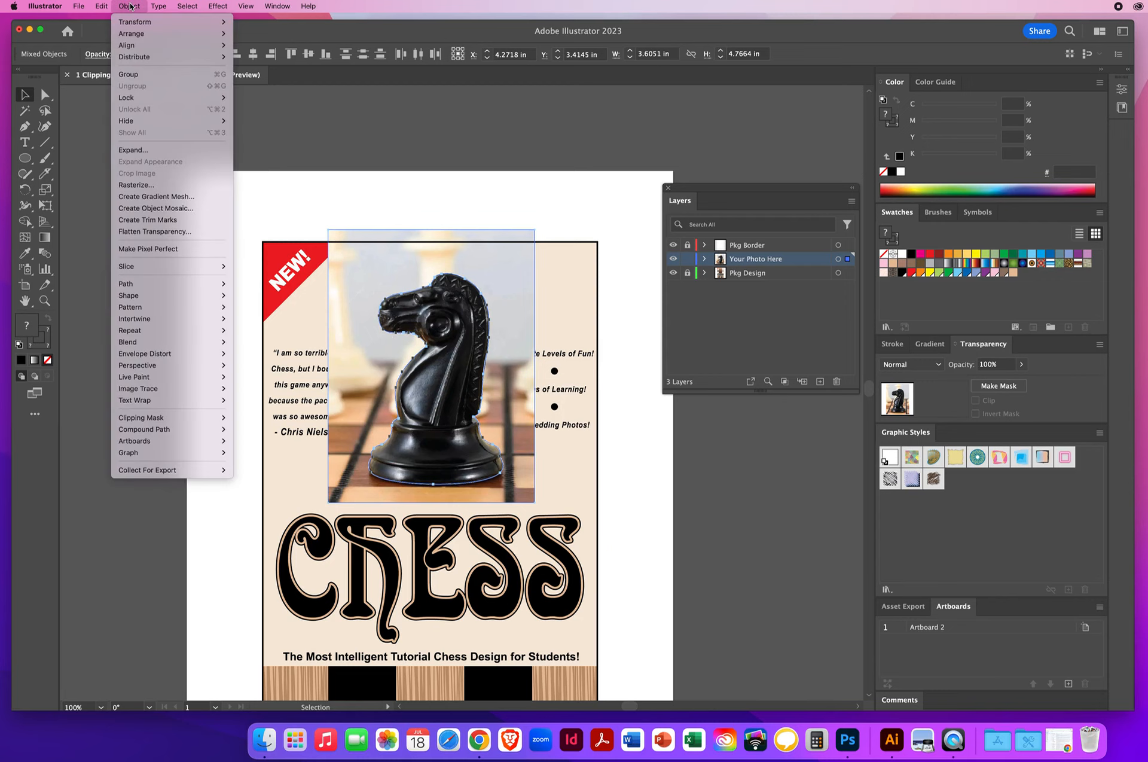
mouse_move(184, 420)
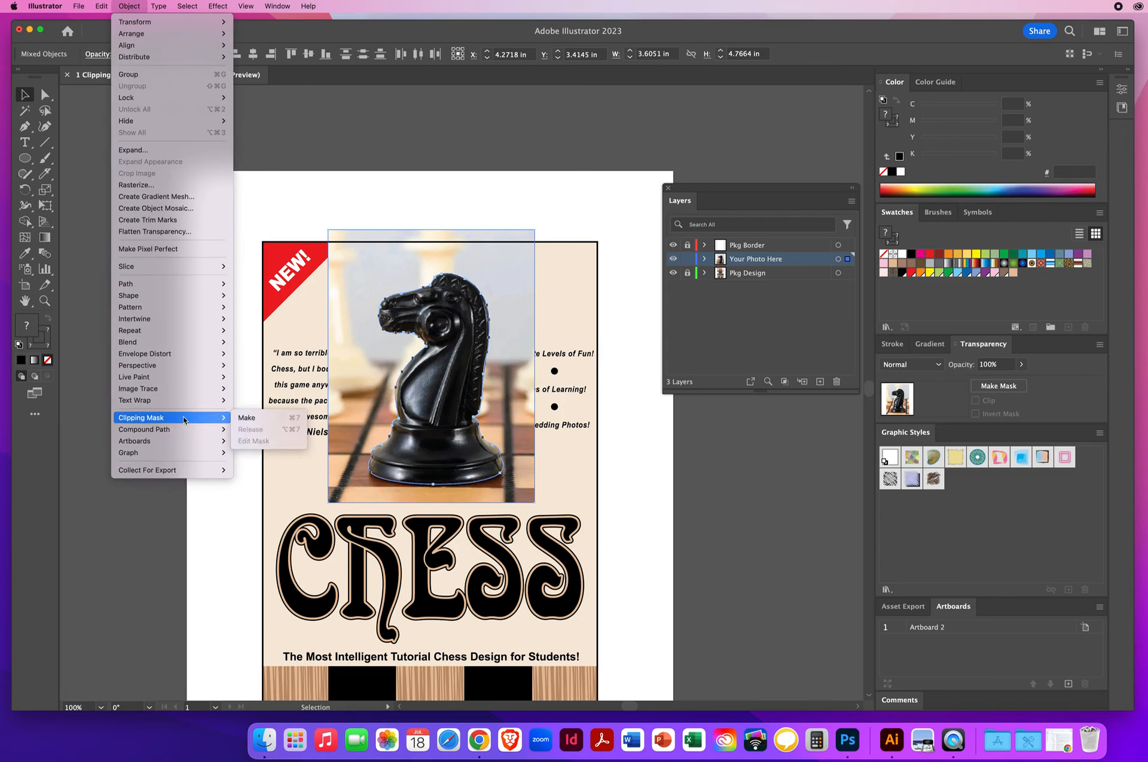
click(256, 421)
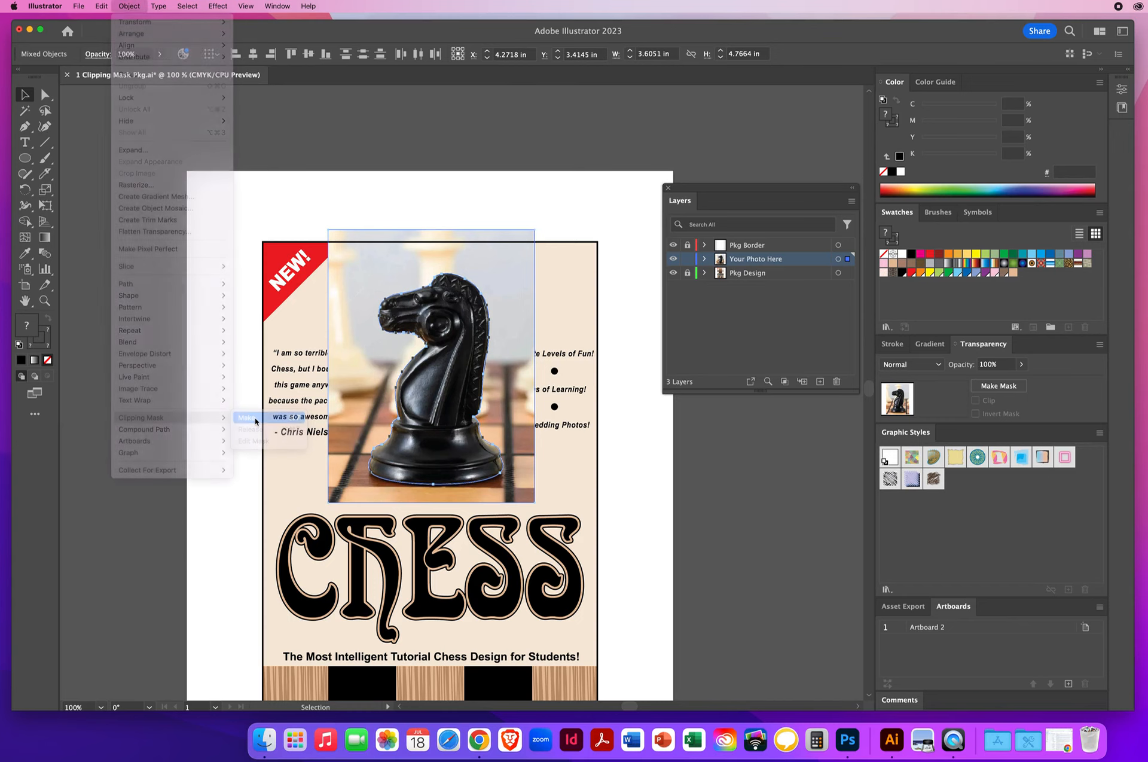
click(226, 340)
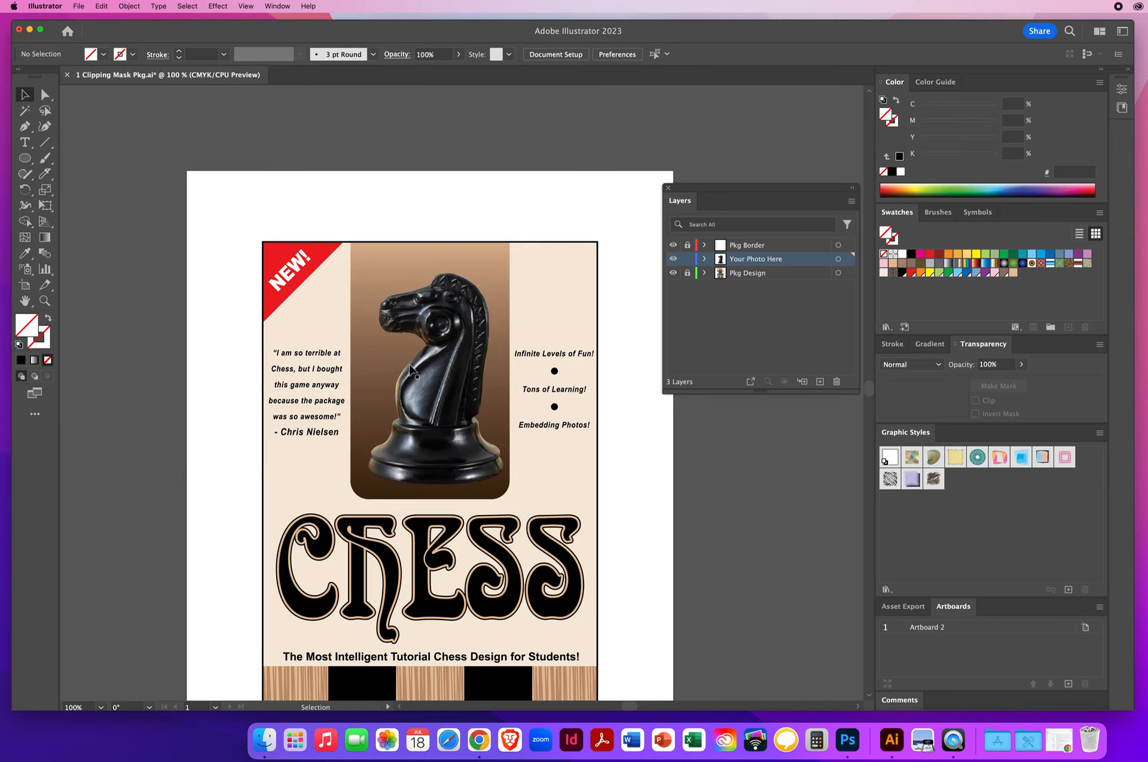
Move the clipped knight slightly up and to the left on the brown panel
mouse_move(427, 380)
mouse_down()
mouse_move(324, 307)
mouse_move(481, 271)
mouse_move(419, 383)
mouse_move(427, 378)
mouse_up()
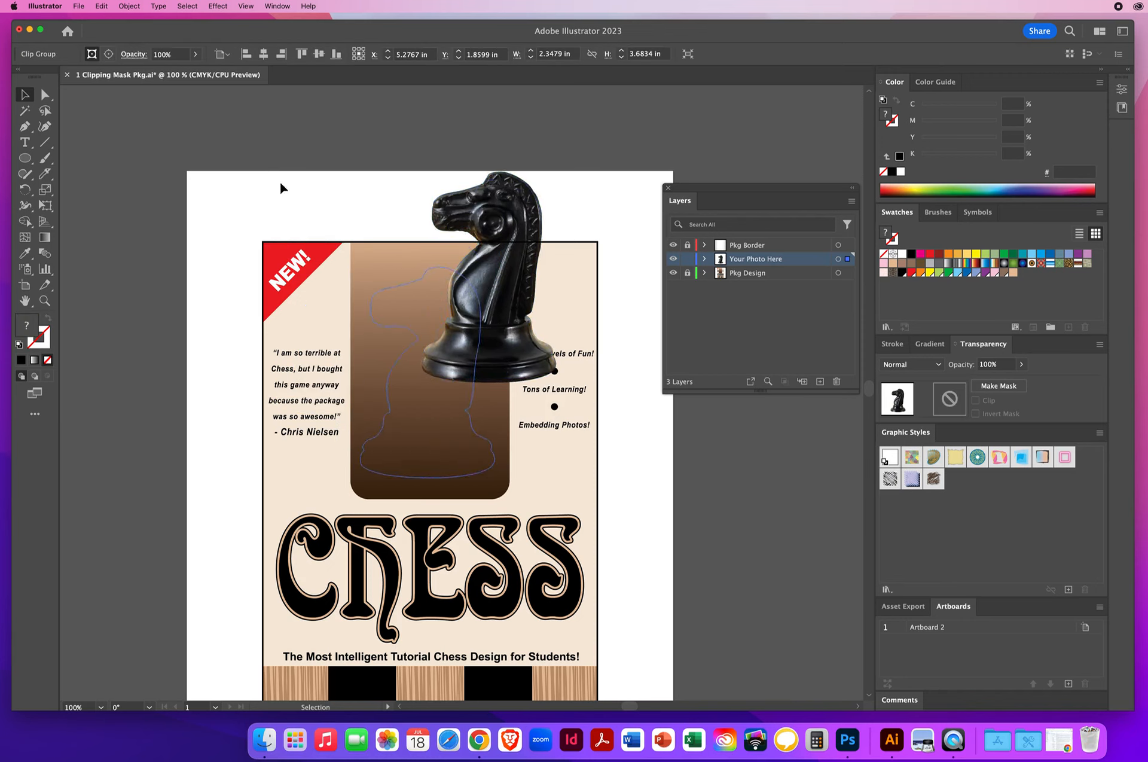
click(231, 198)
Try shifting only the photo inside the knight-shaped clipping mask, and undo that move
click(46, 96)
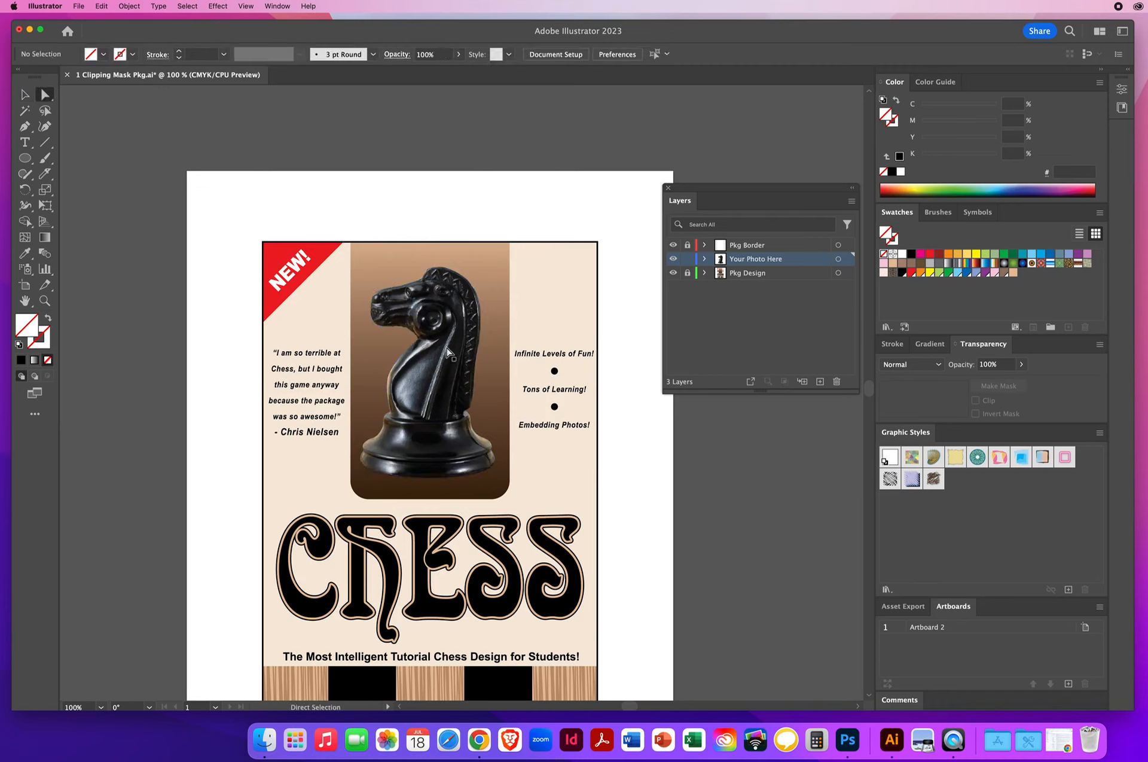
drag(419, 408, 494, 375)
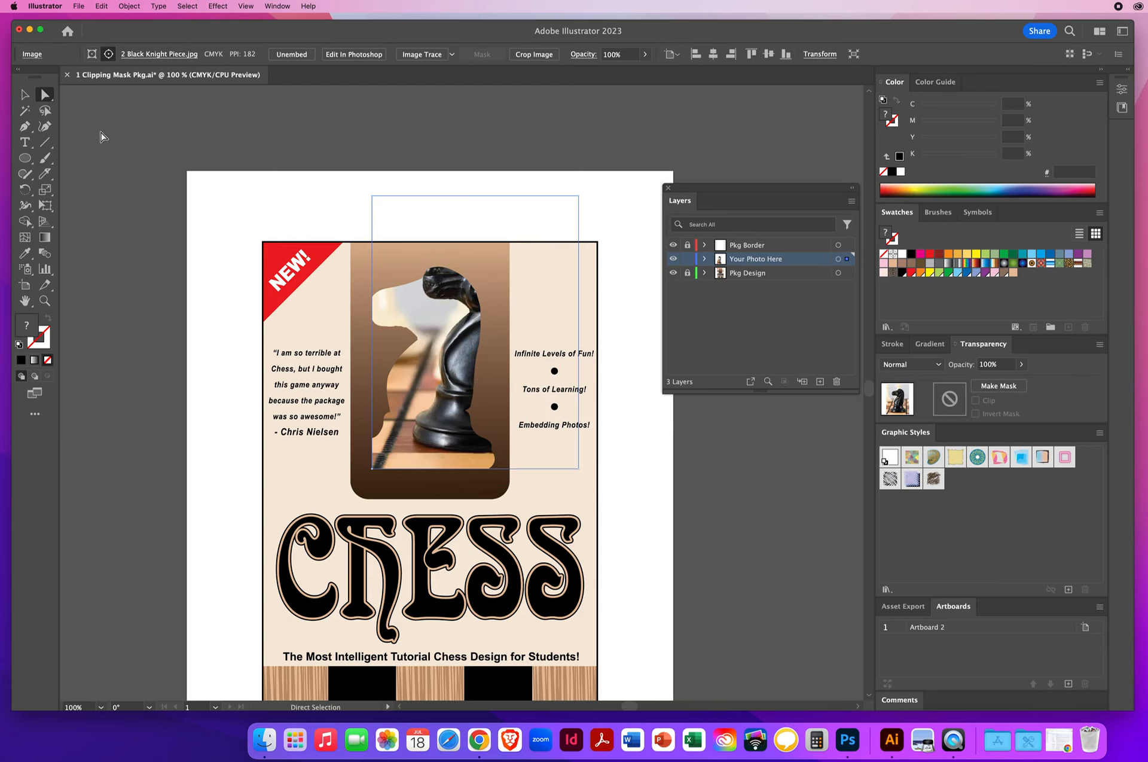
click(101, 6)
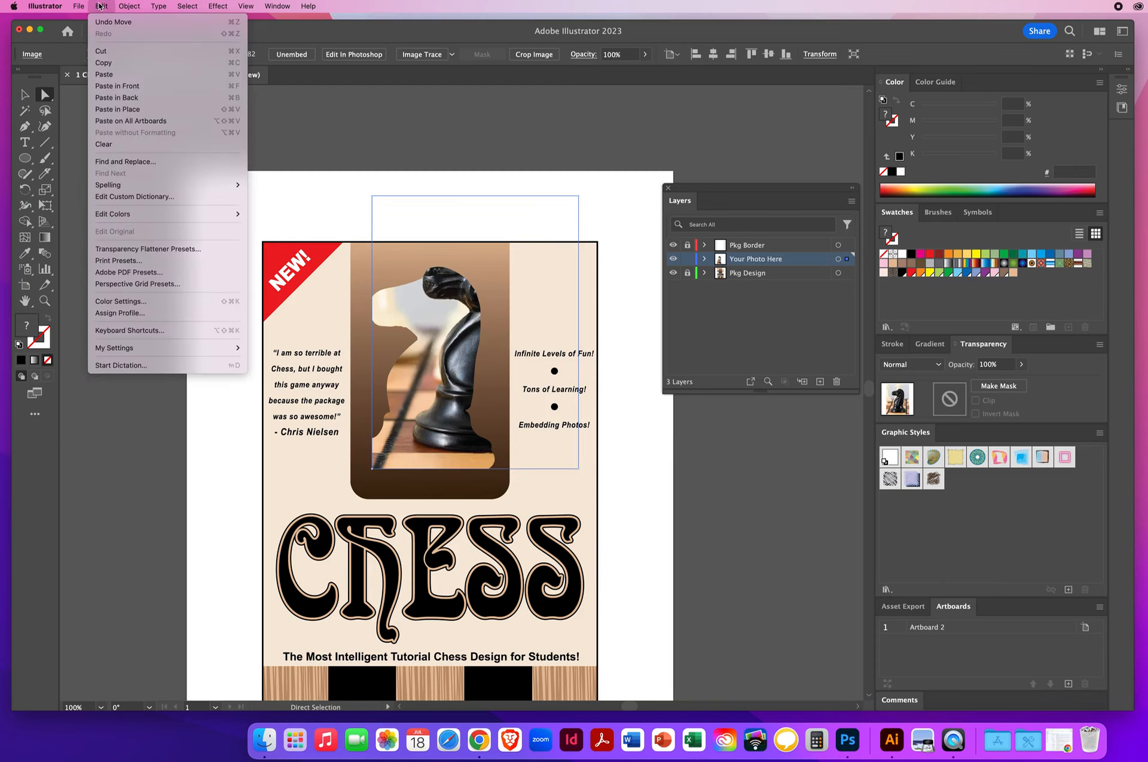
click(106, 25)
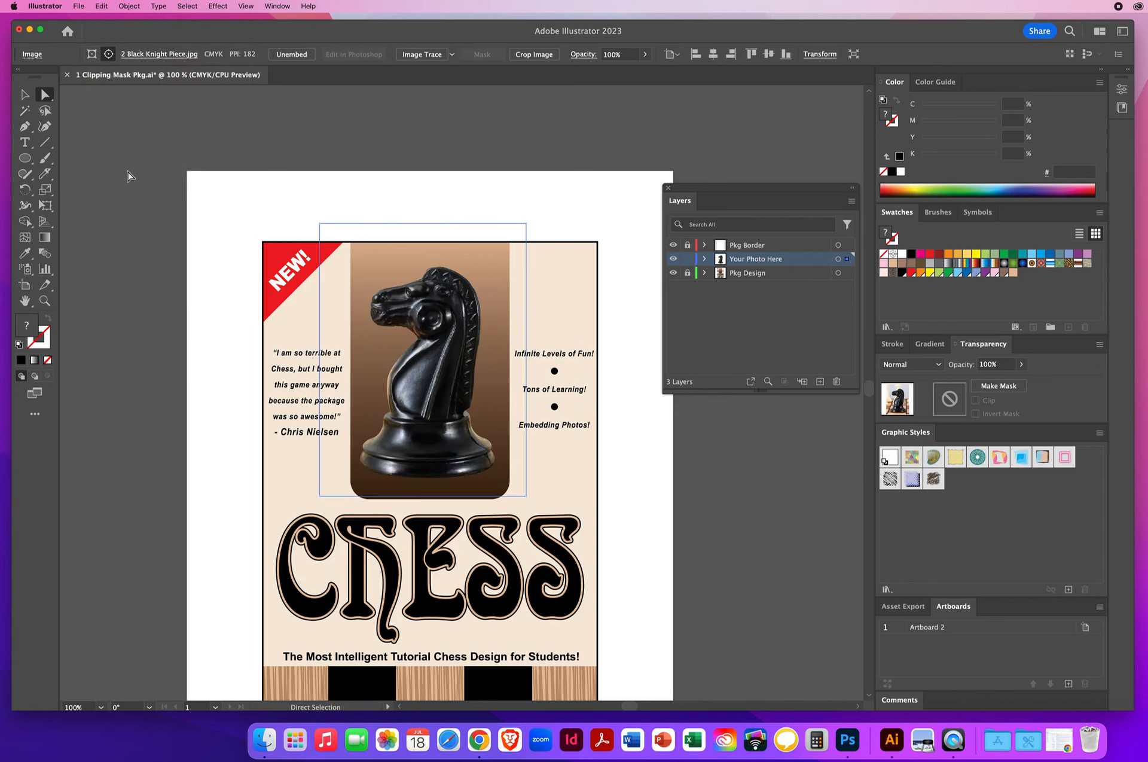
click(25, 95)
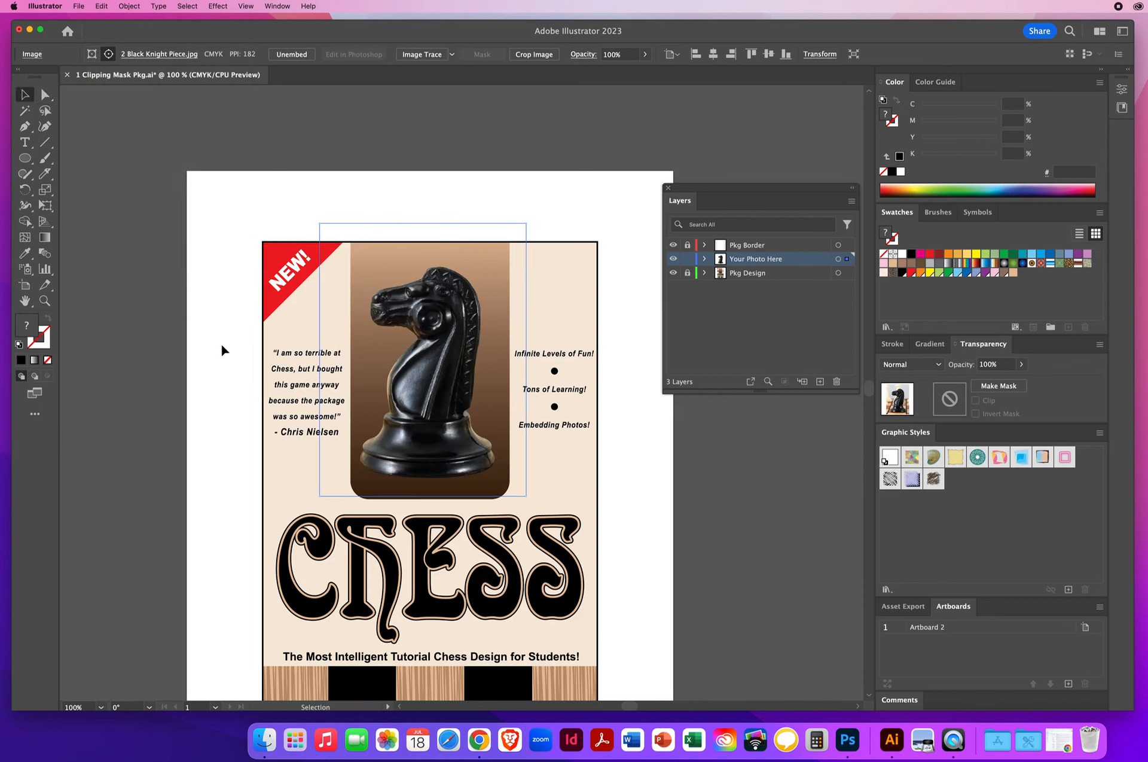
click(217, 208)
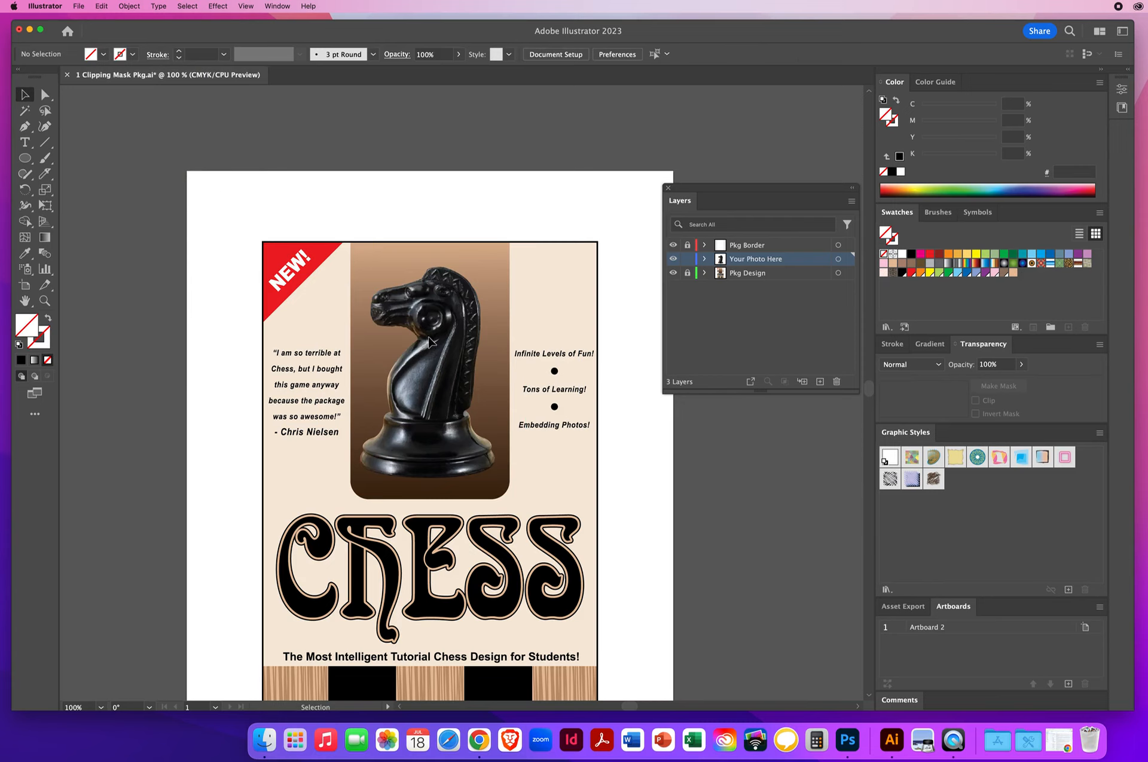
Scale the clipped knight down proportionally with constrained Free Transform to about 2.11 by 3.31 in
click(429, 341)
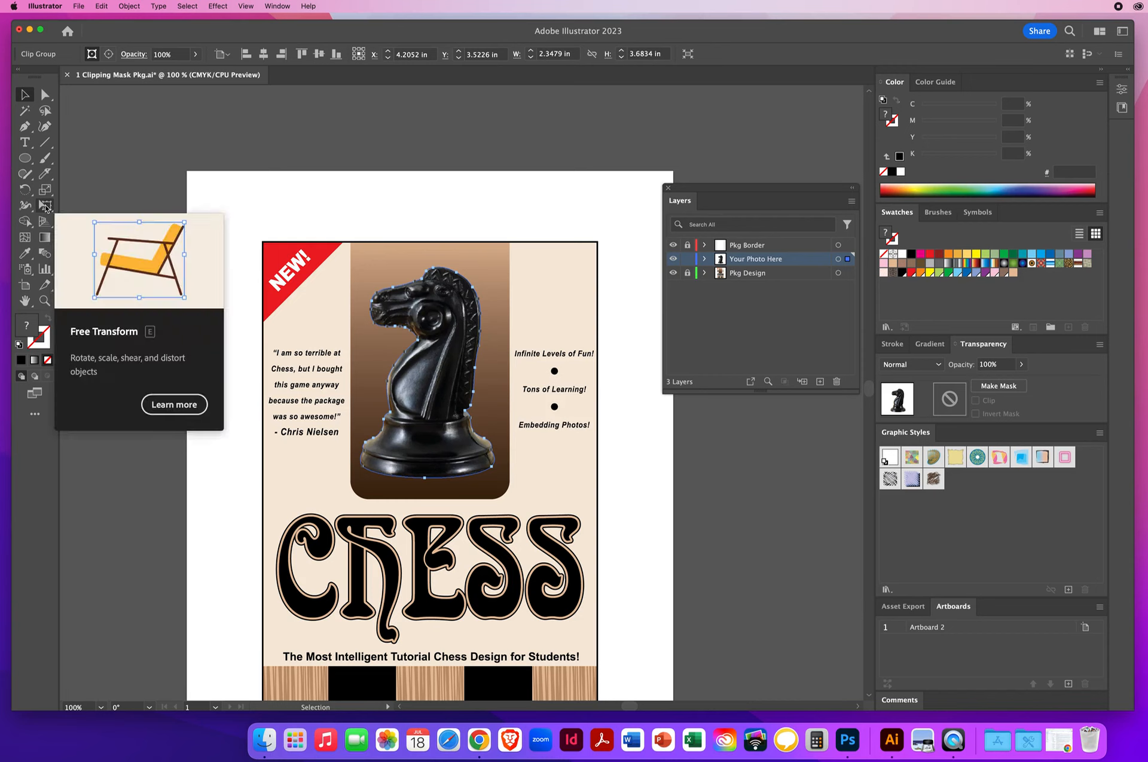
click(45, 207)
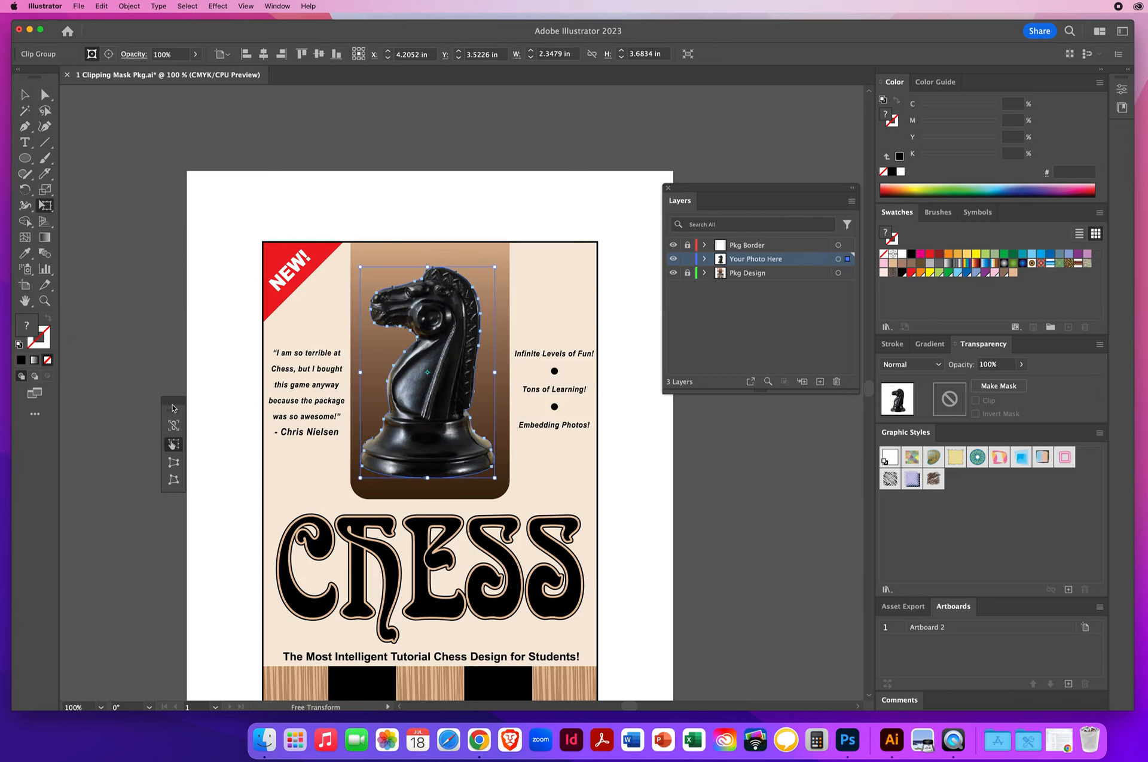
drag(174, 408, 217, 203)
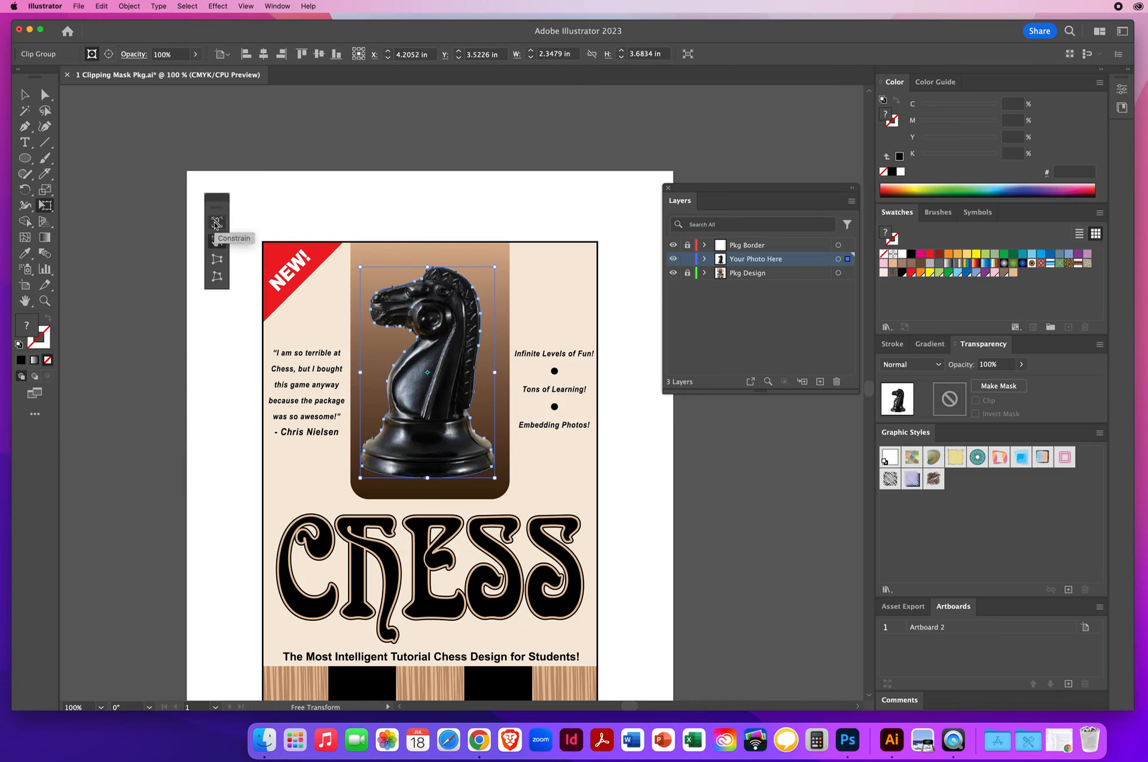
click(216, 224)
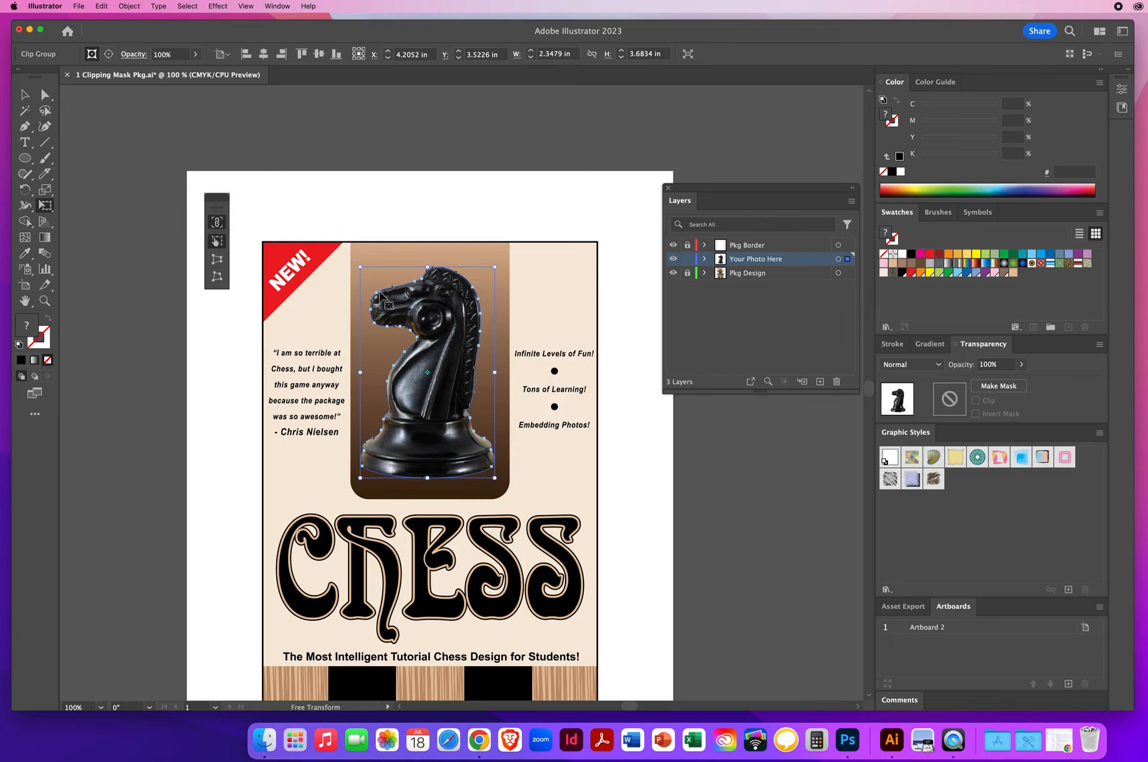
drag(363, 268, 379, 286)
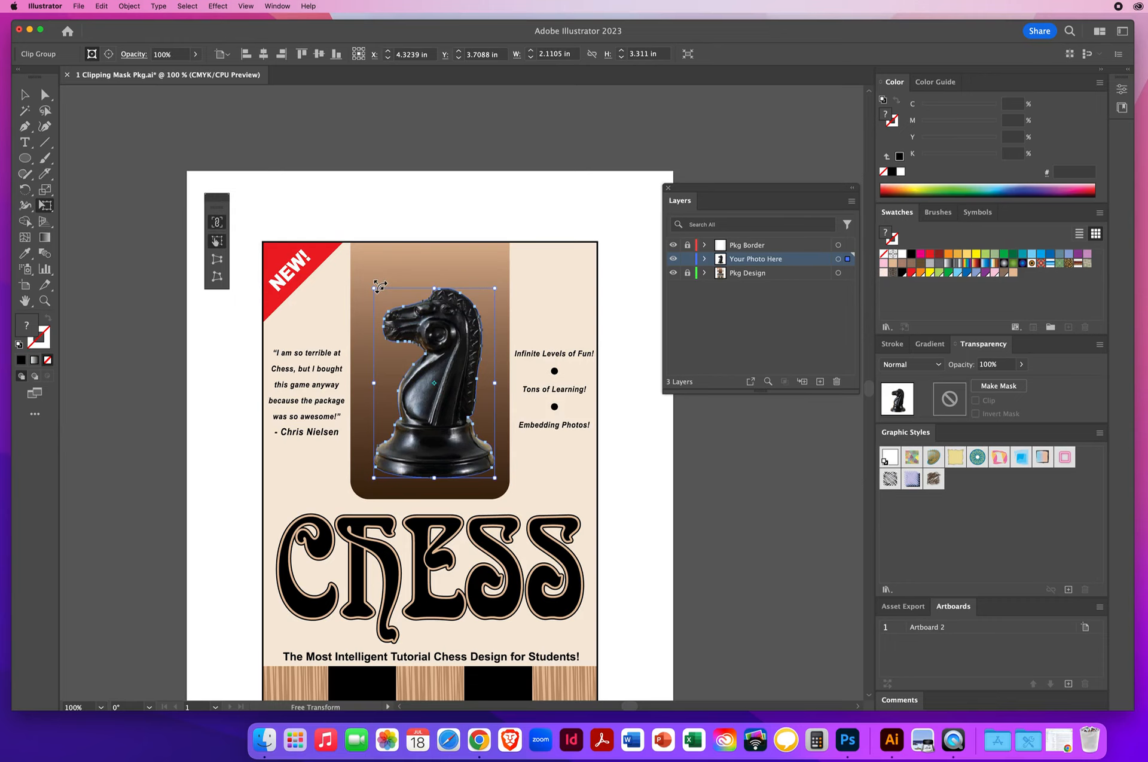
Move the scaled knight slightly upward on the brown panel and deselect it
click(25, 94)
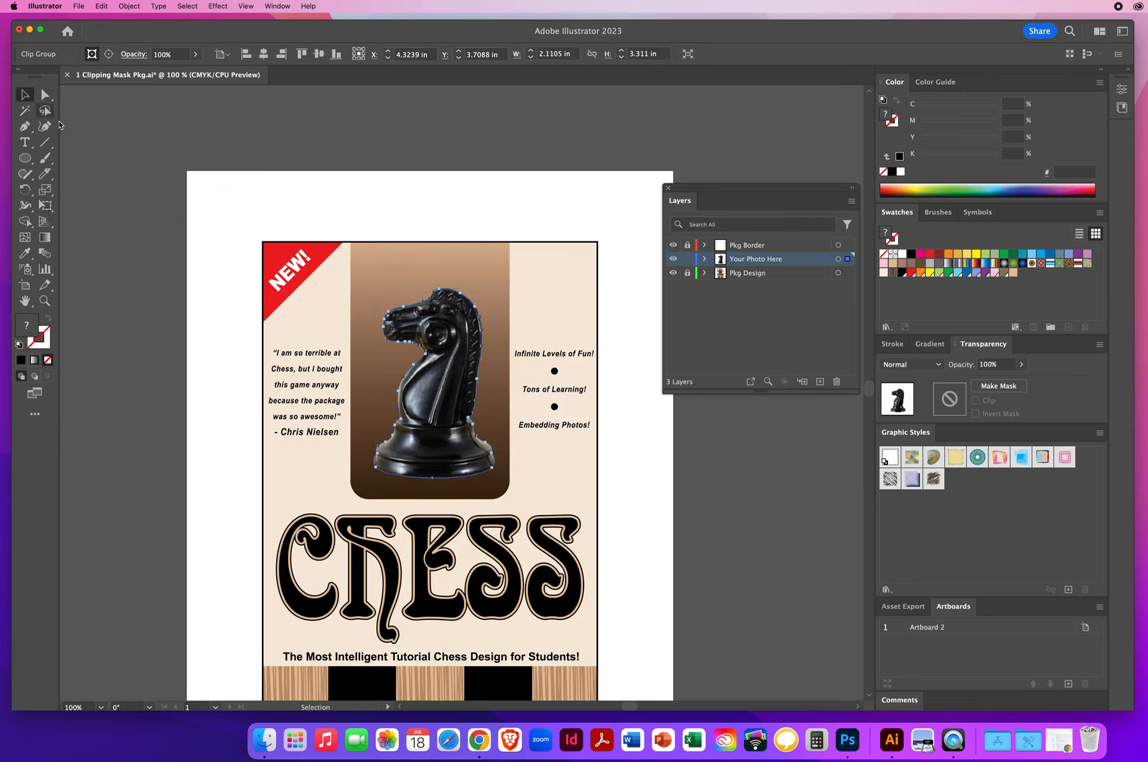
drag(436, 387, 434, 373)
click(450, 212)
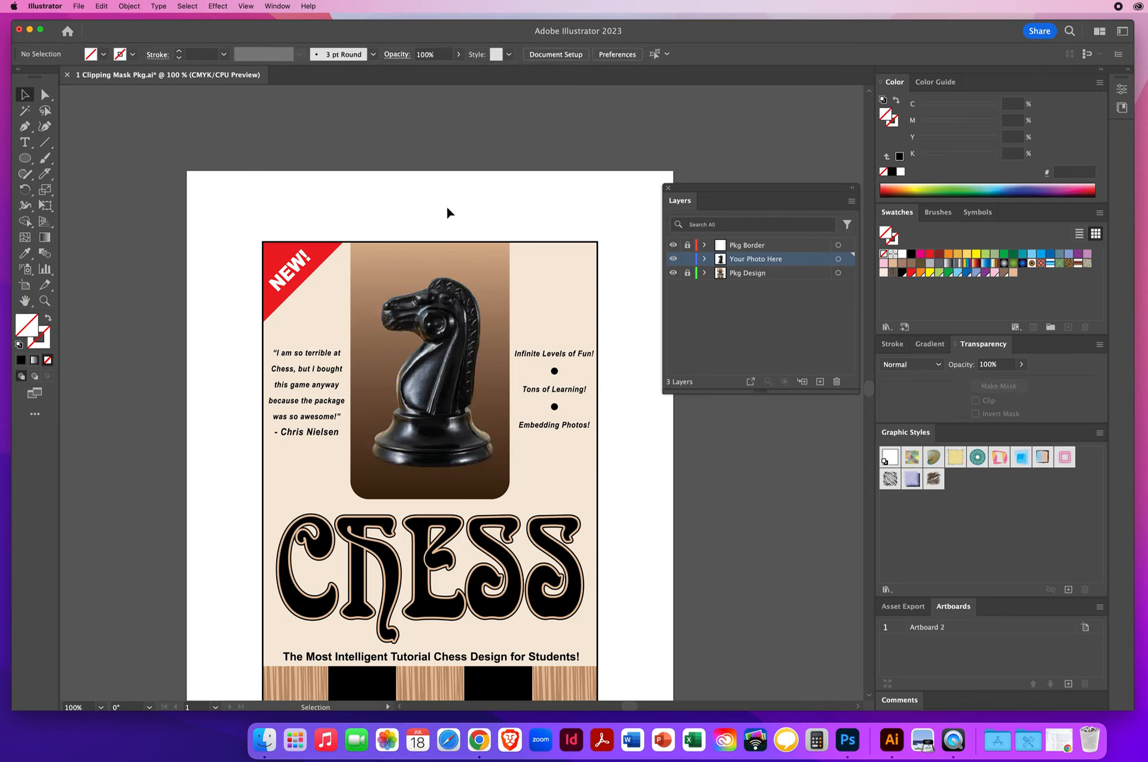
Place 2 BishopPiece.jpg as a linked image over the package's upper left, beside the knight
drag(693, 188, 668, 171)
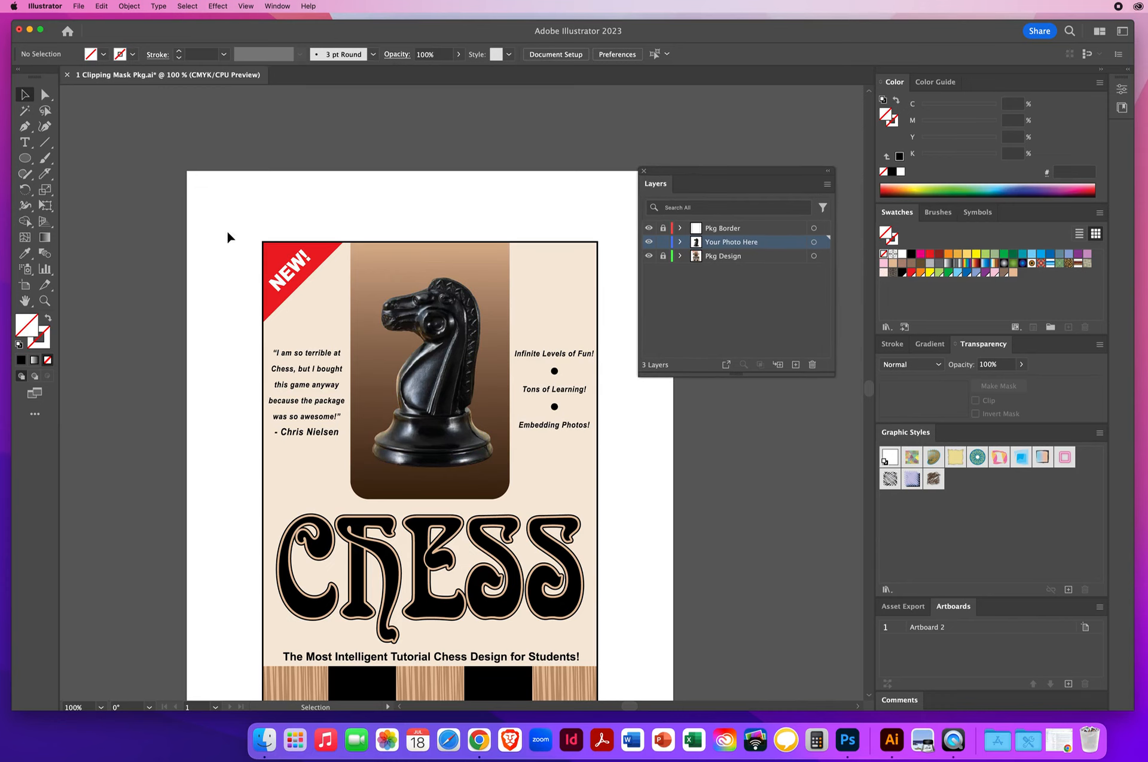
click(79, 7)
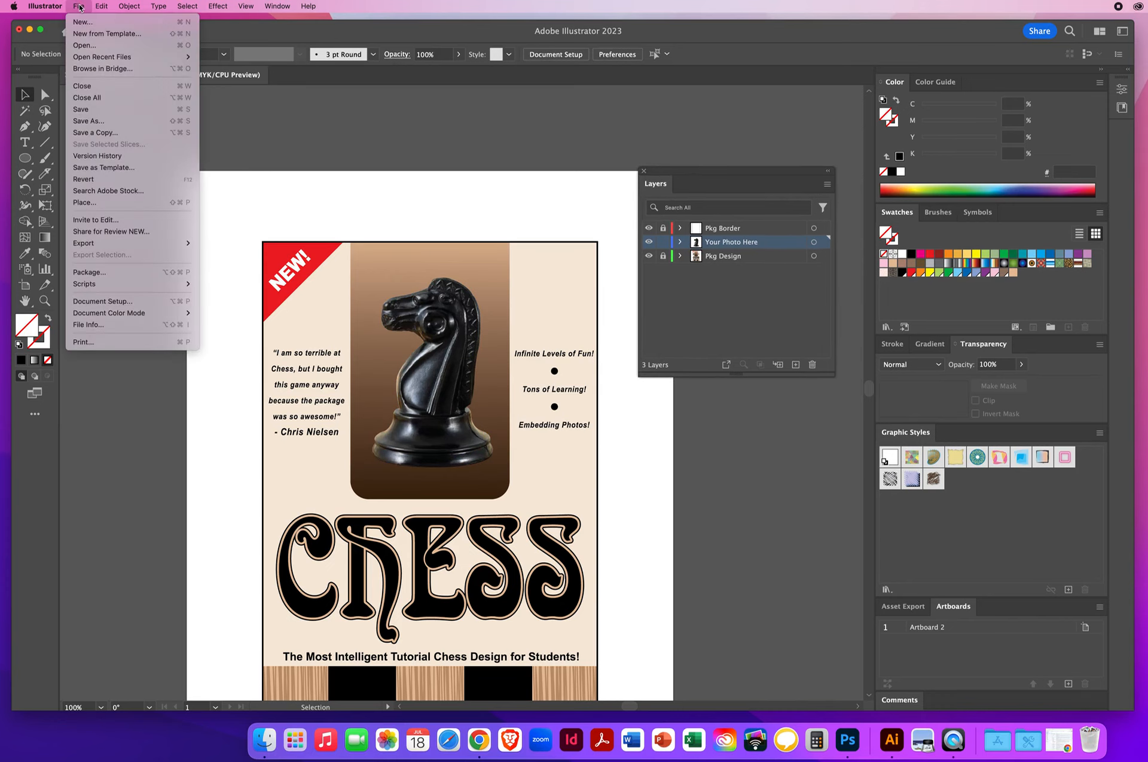
click(81, 205)
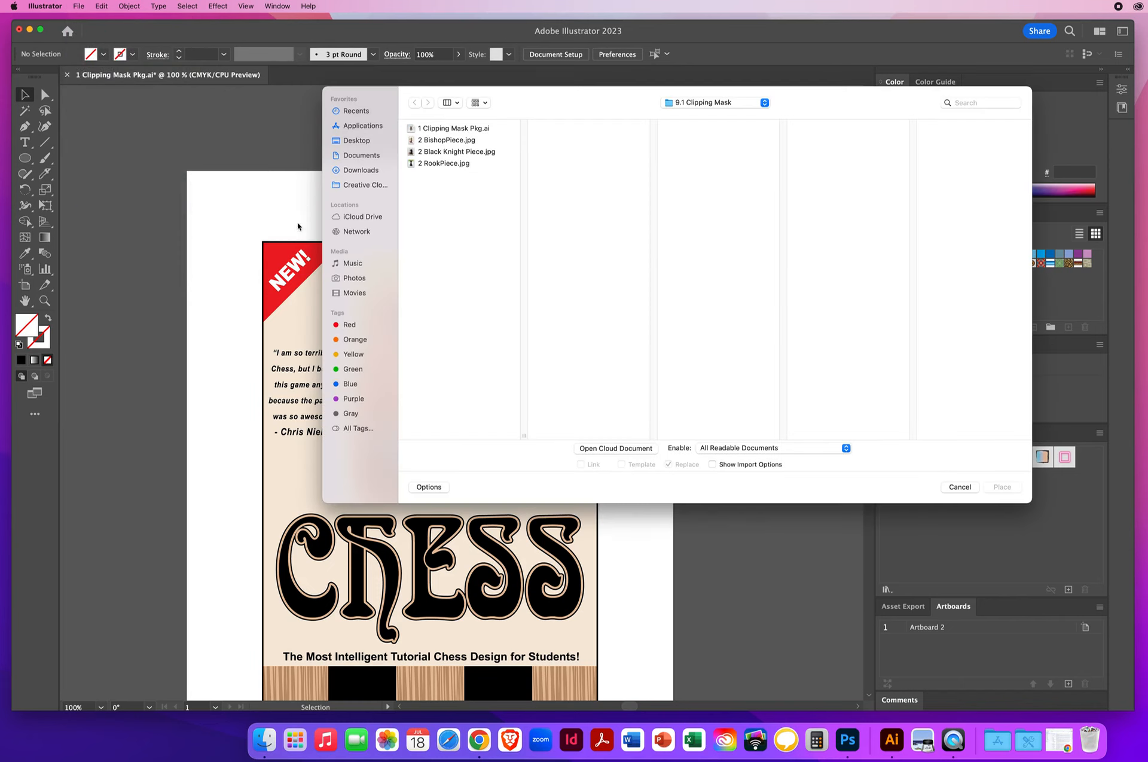
click(441, 140)
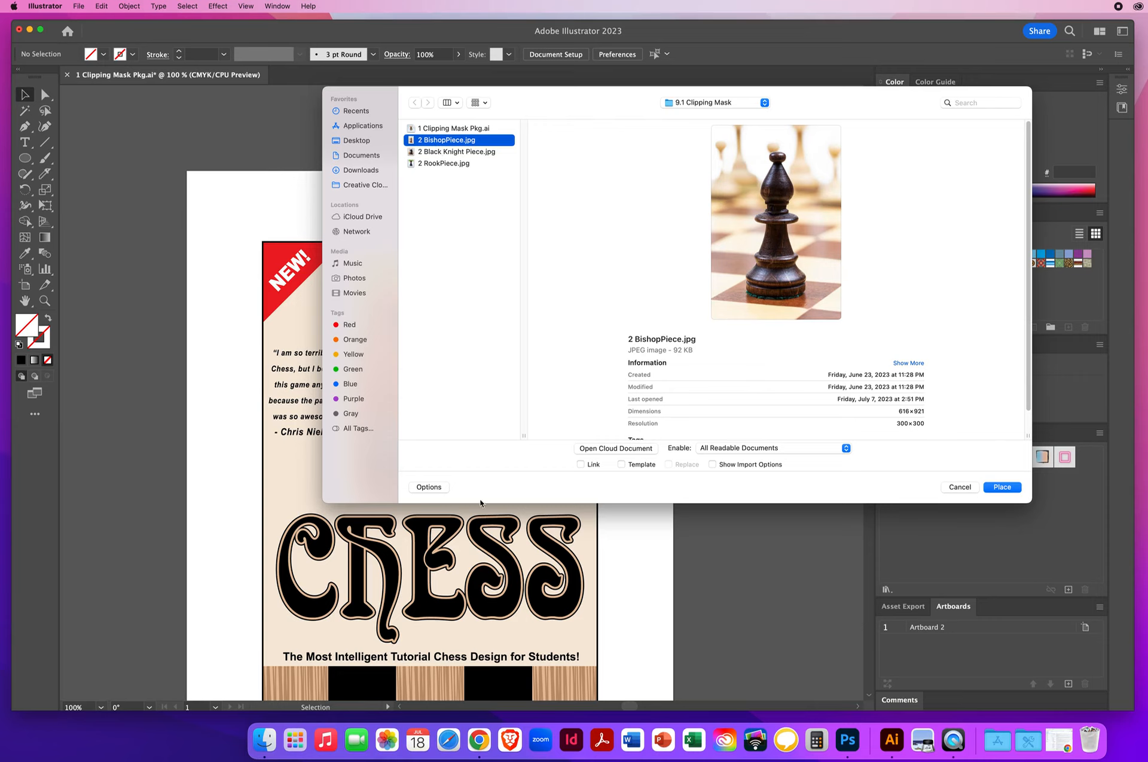
click(430, 487)
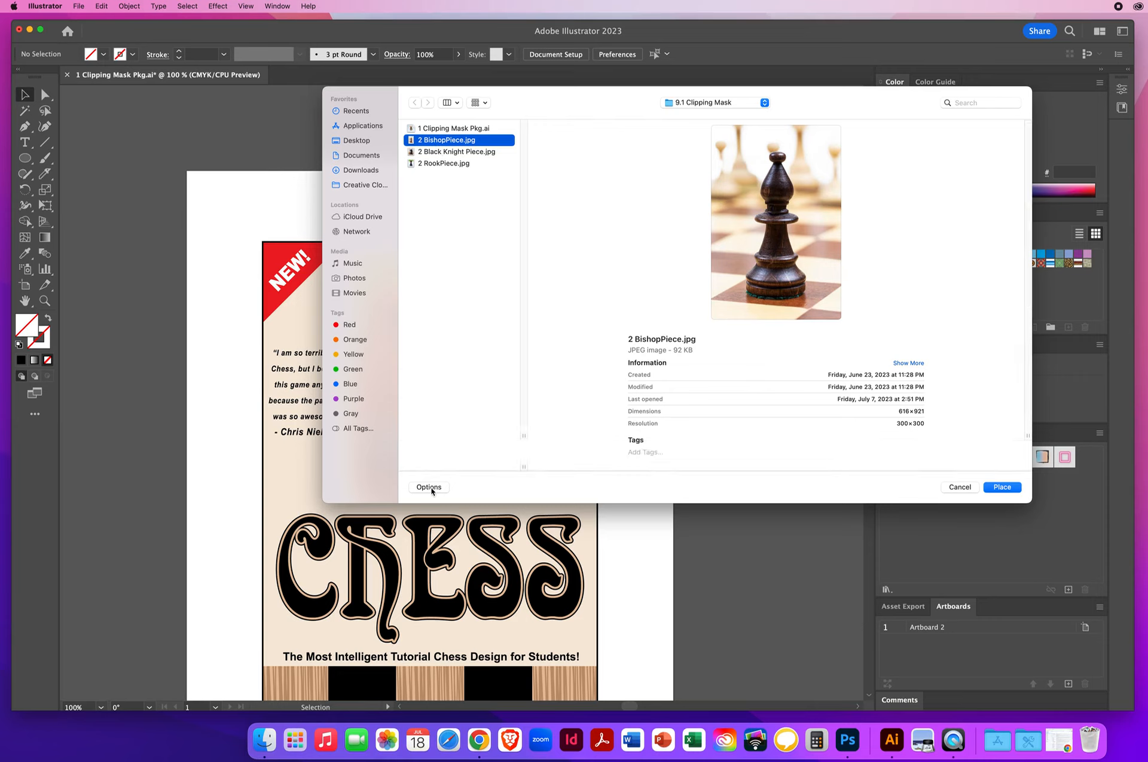
click(431, 487)
click(581, 464)
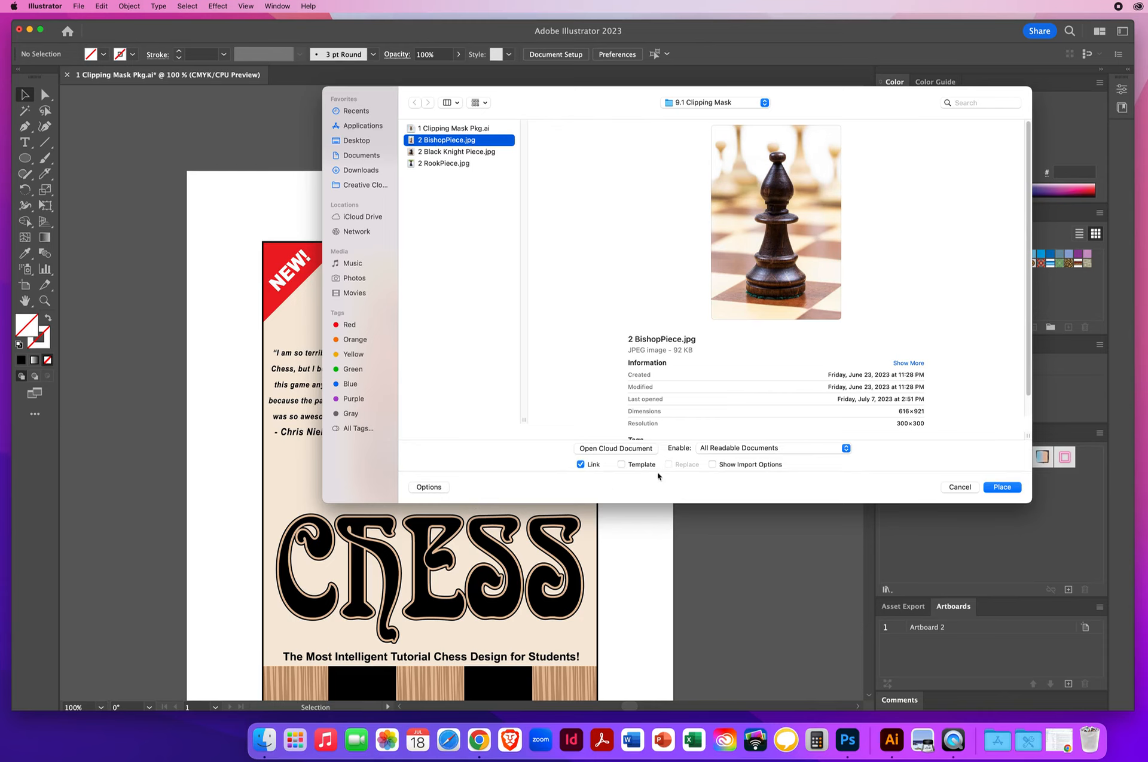
click(994, 488)
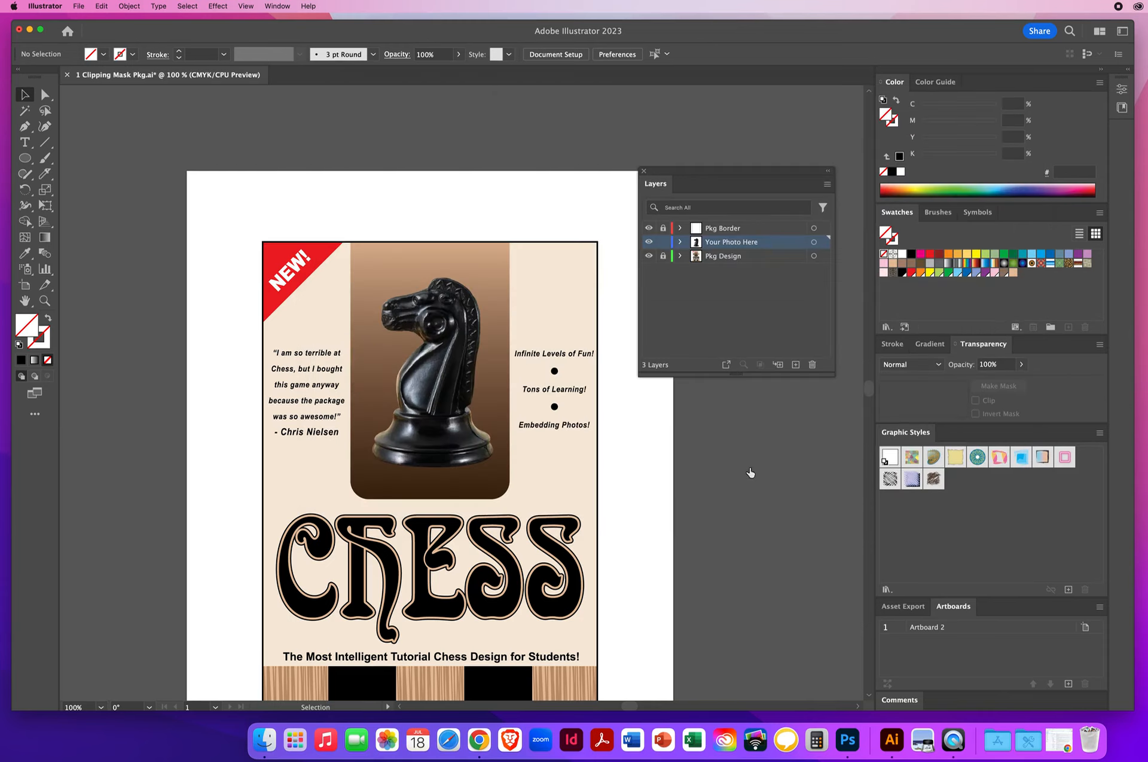
drag(249, 242, 382, 448)
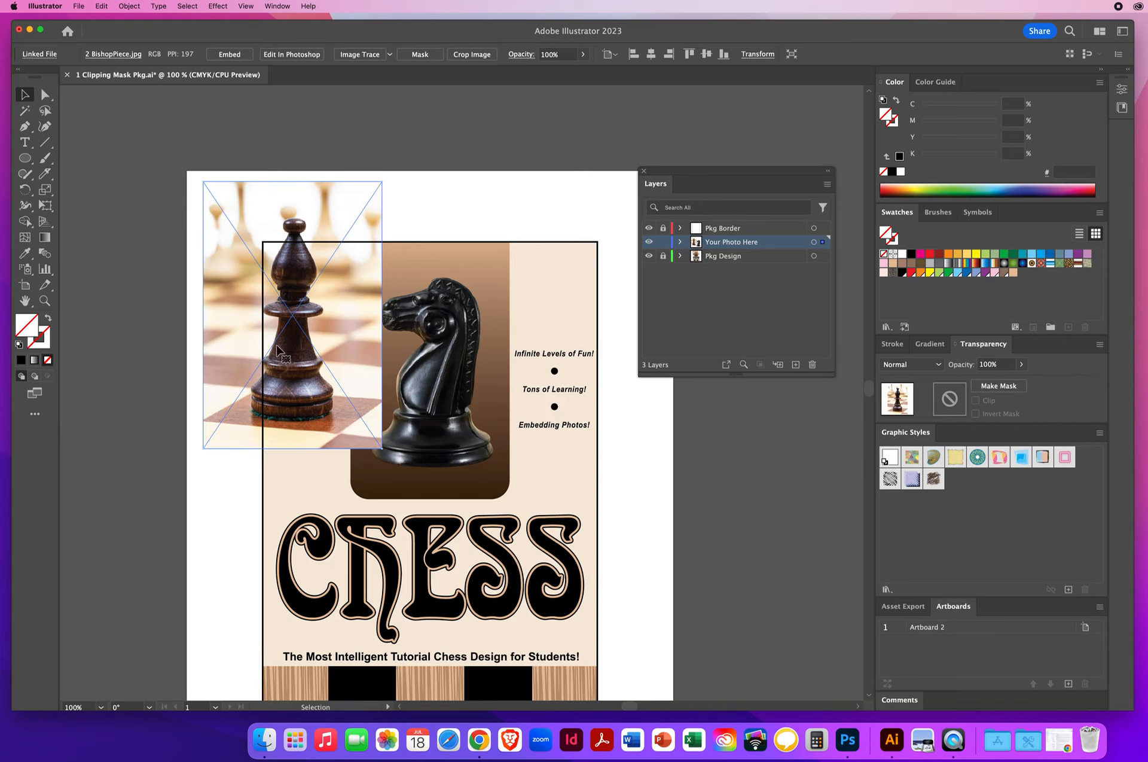
Nudge the bishop photo slightly toward the artboard's upper left and embed 2 BishopPiece.jpg in the document
drag(285, 213, 279, 211)
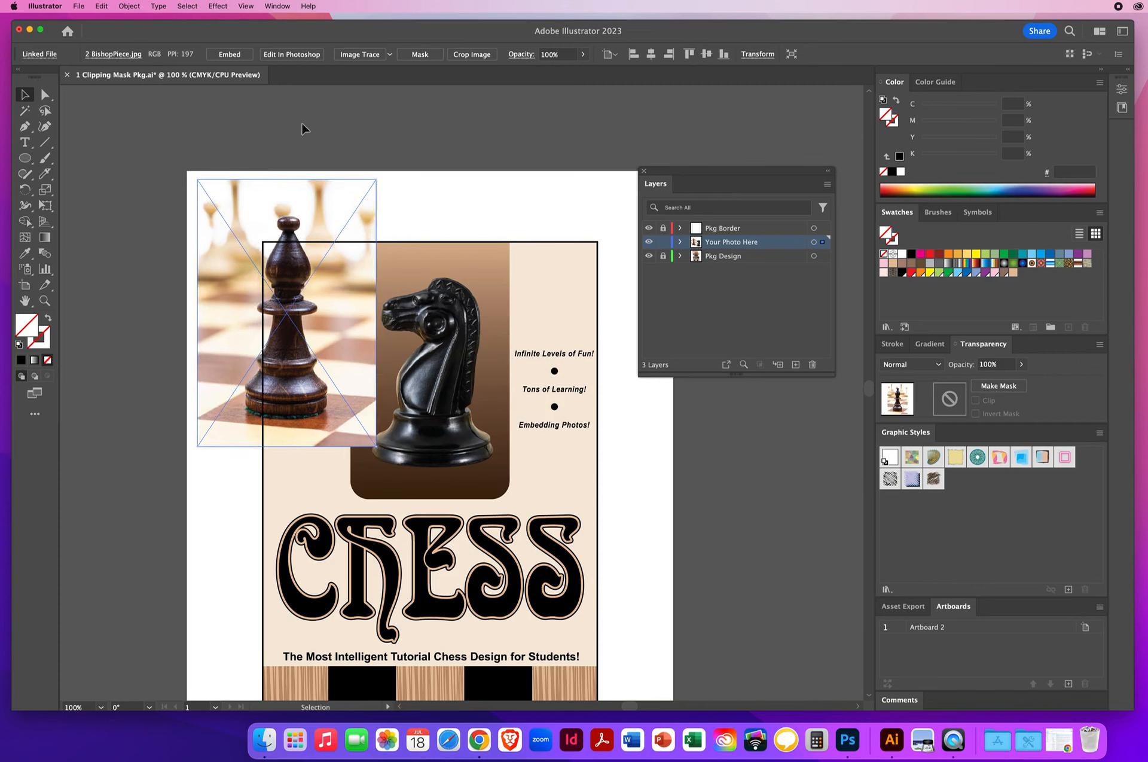
click(277, 6)
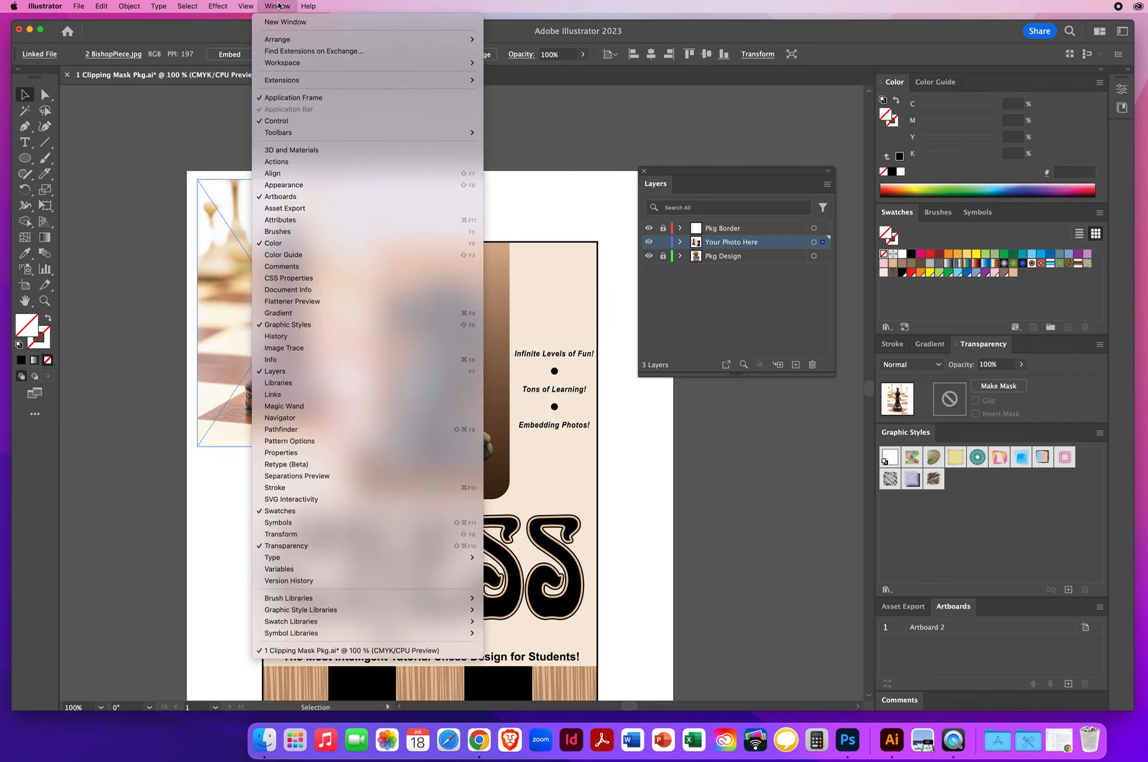
click(286, 396)
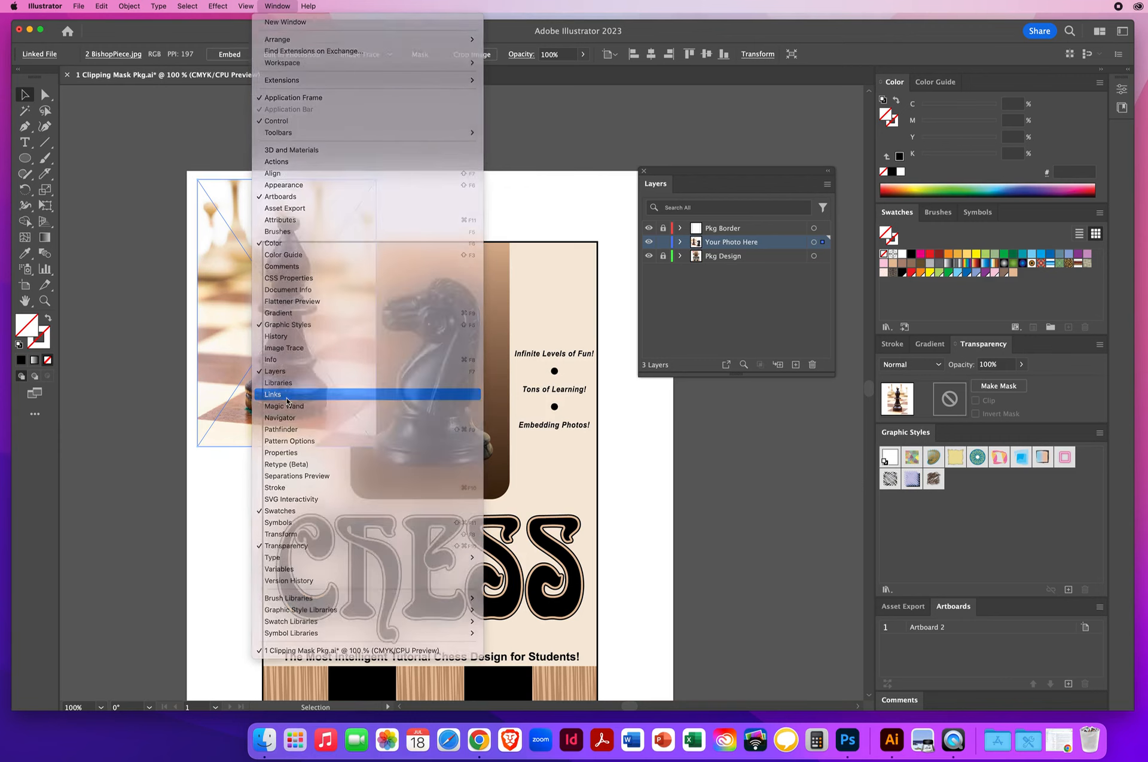
drag(338, 212, 400, 153)
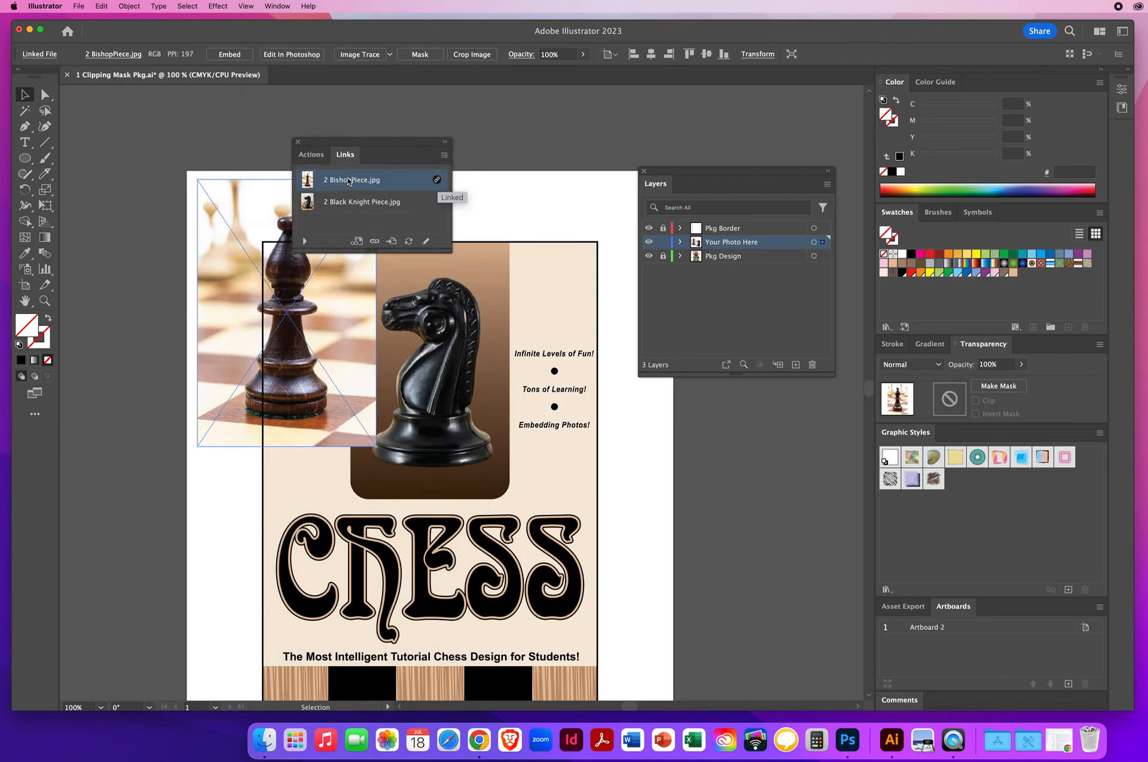
click(444, 155)
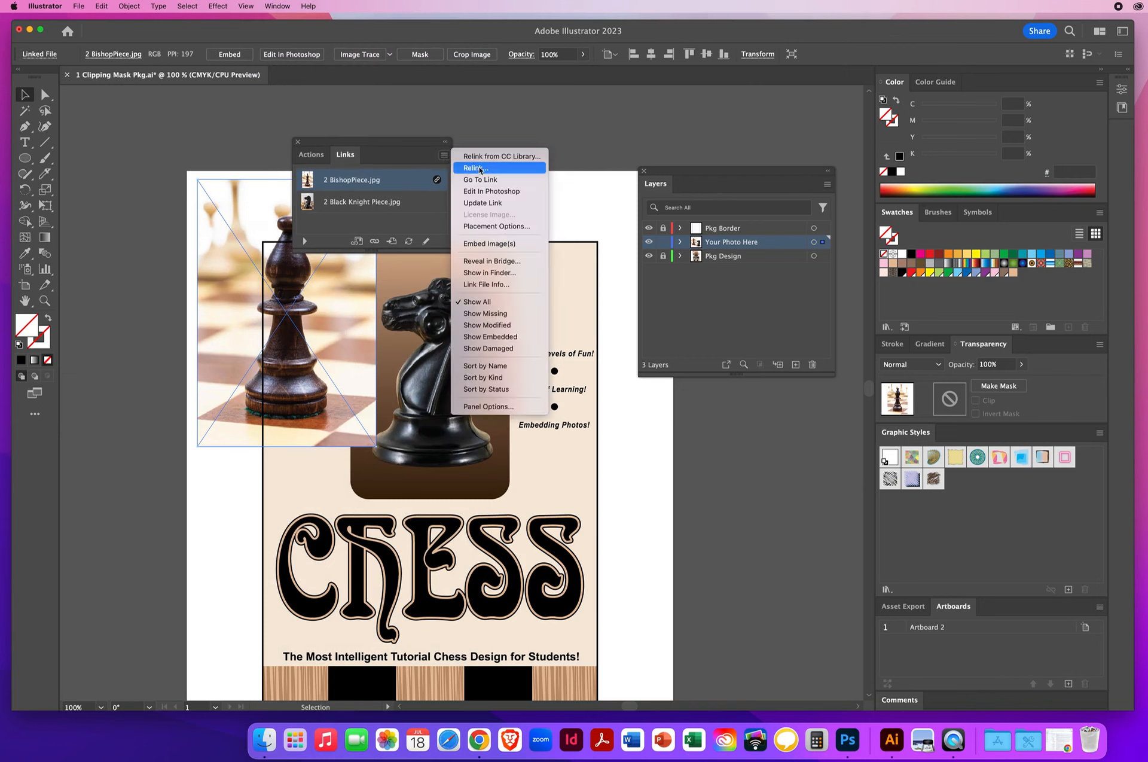
click(481, 244)
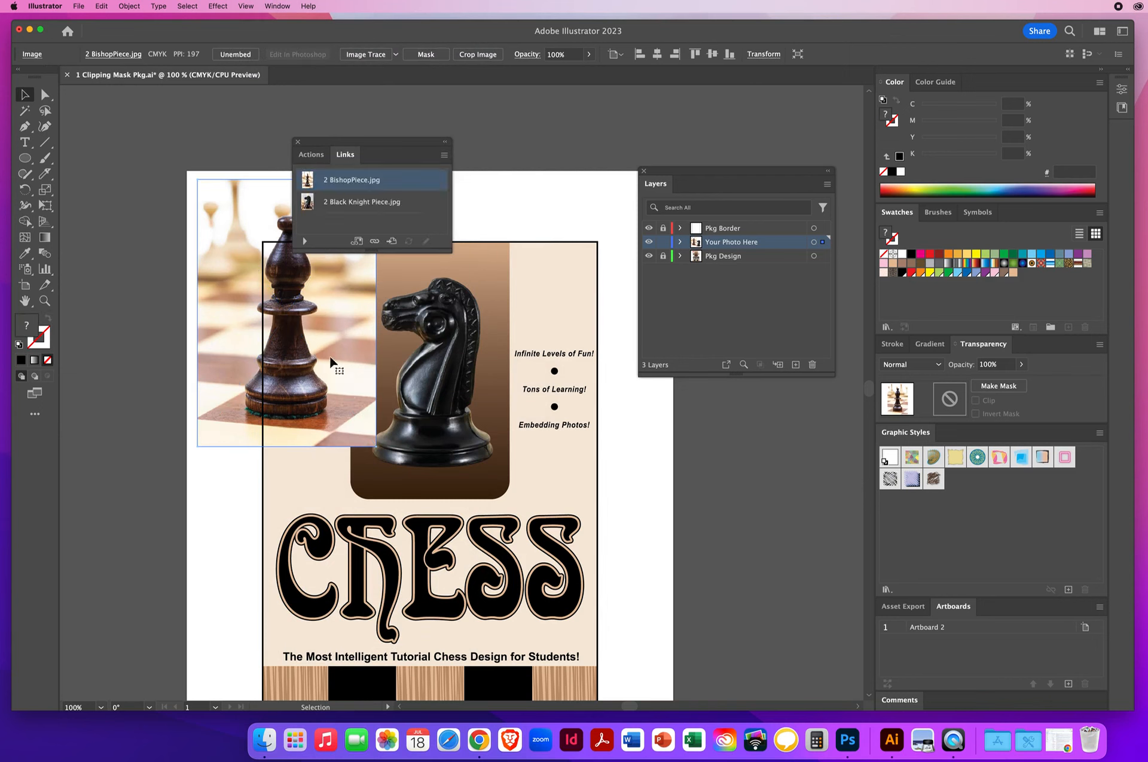
Check the entry for 2 Black Knight Piece.jpg in the Links list against the clipped knight, and deselect everything
click(418, 205)
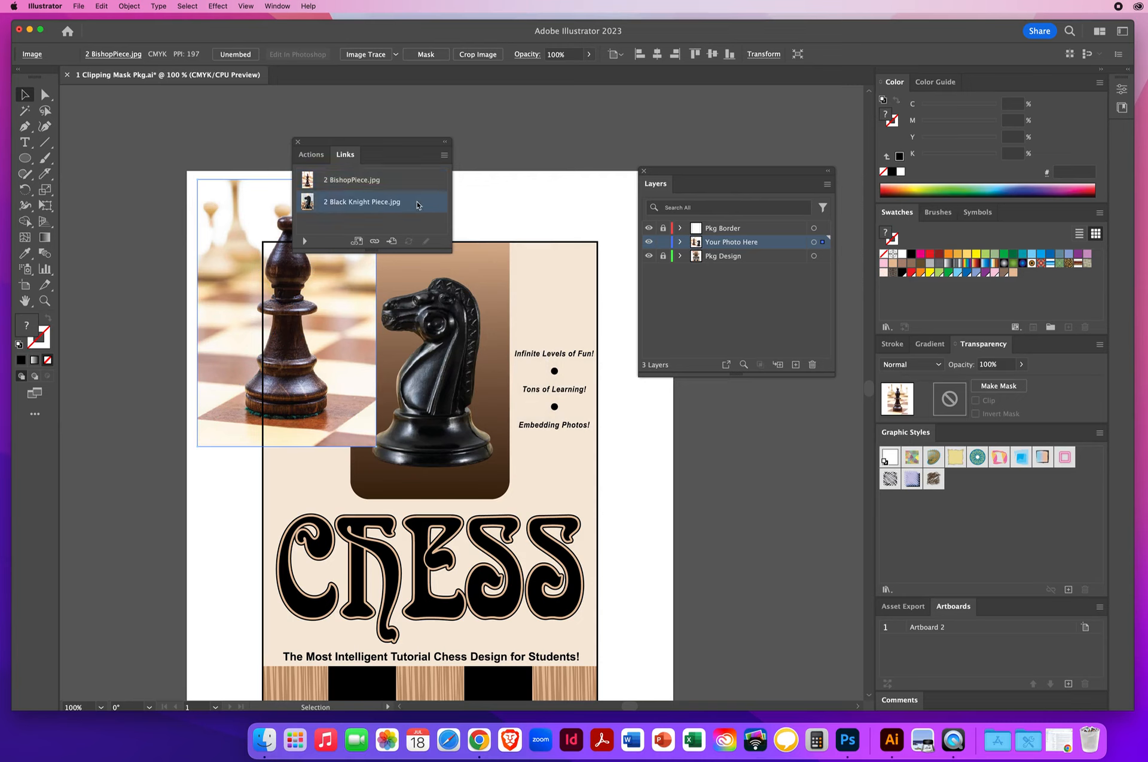
click(462, 352)
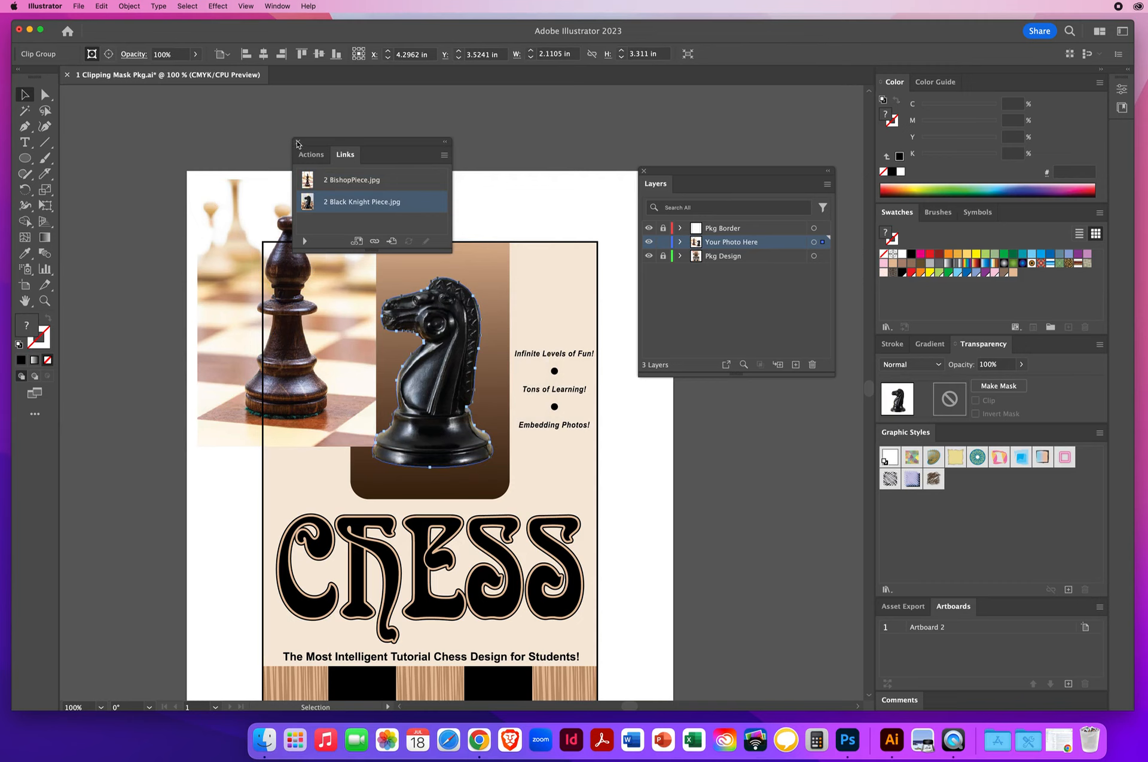
click(296, 143)
click(456, 215)
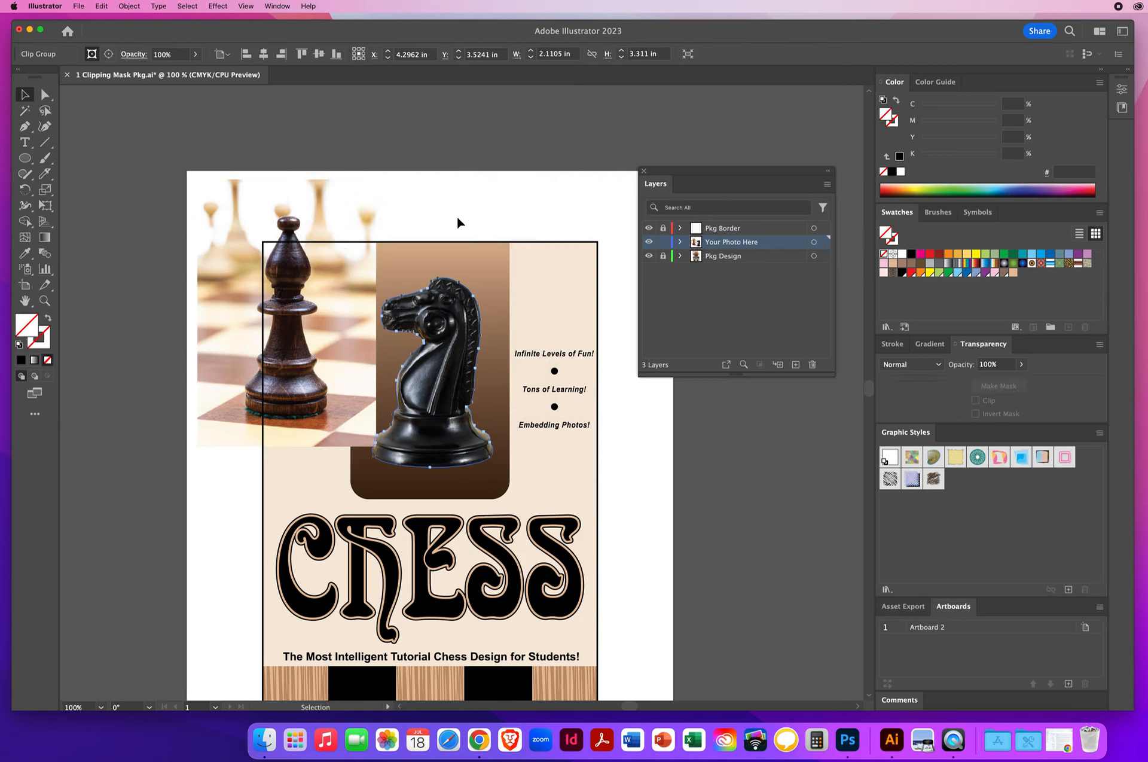
Review the link options of the embedded bishop photo and delete that photo from the package design
click(232, 220)
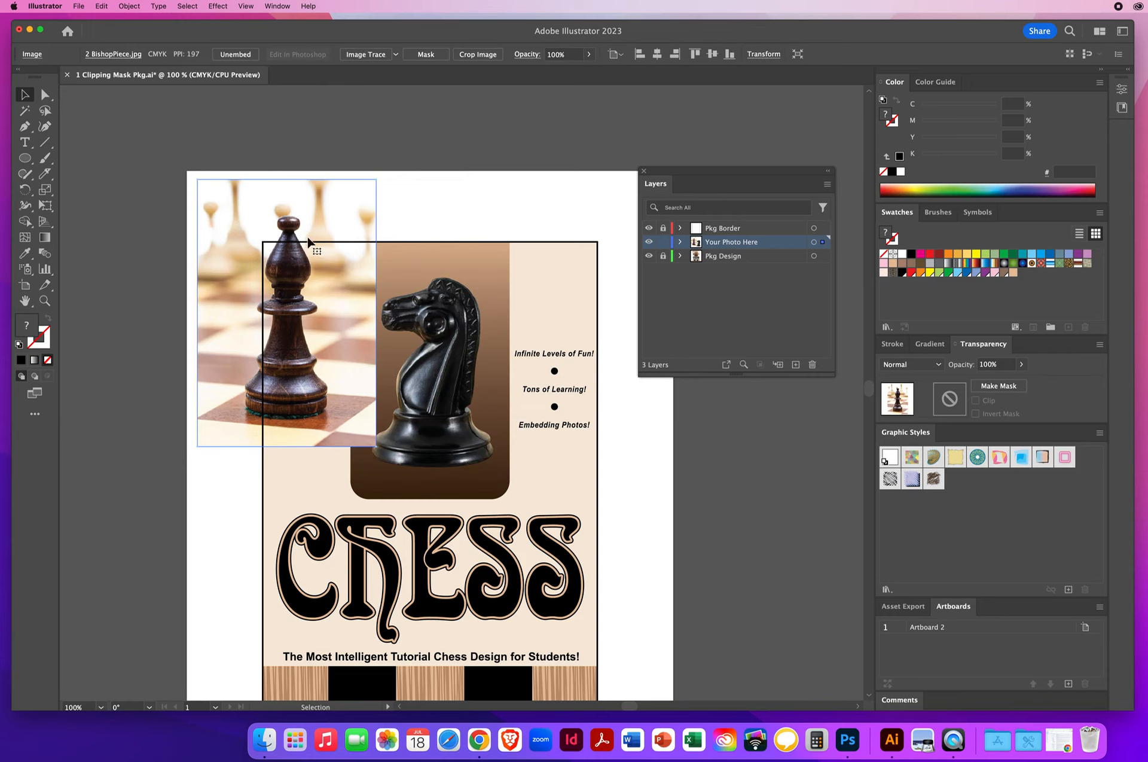
click(278, 6)
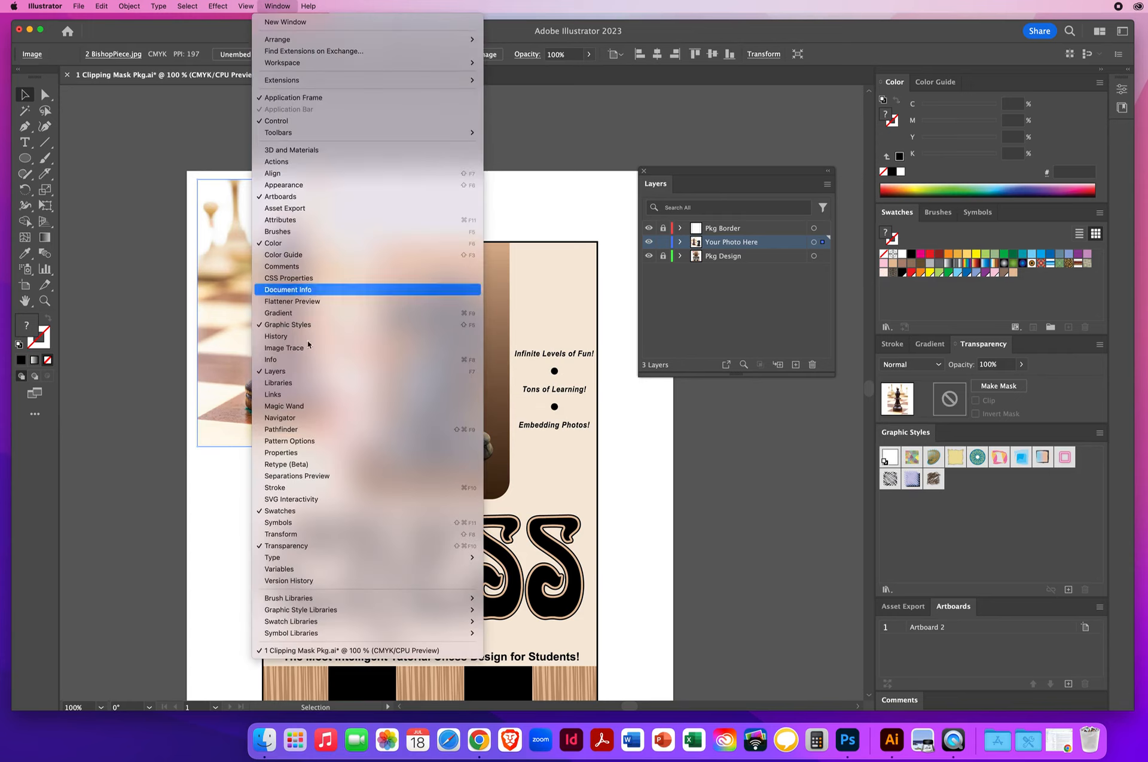
click(279, 399)
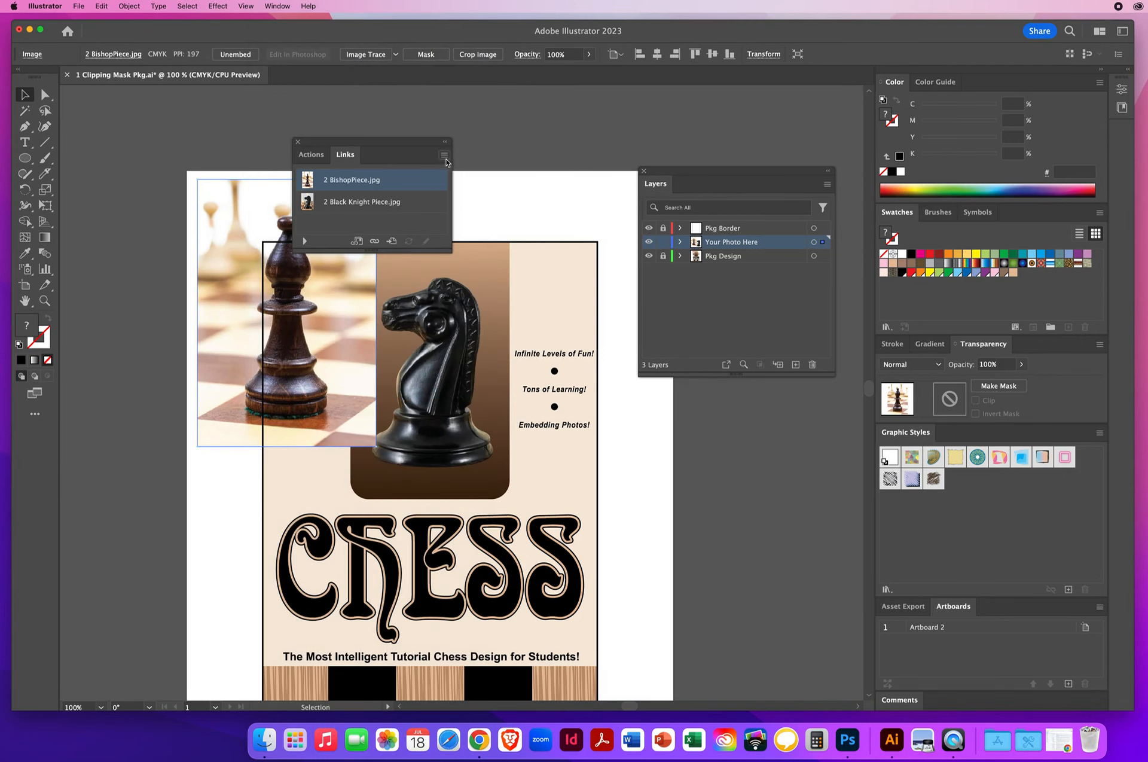
click(443, 154)
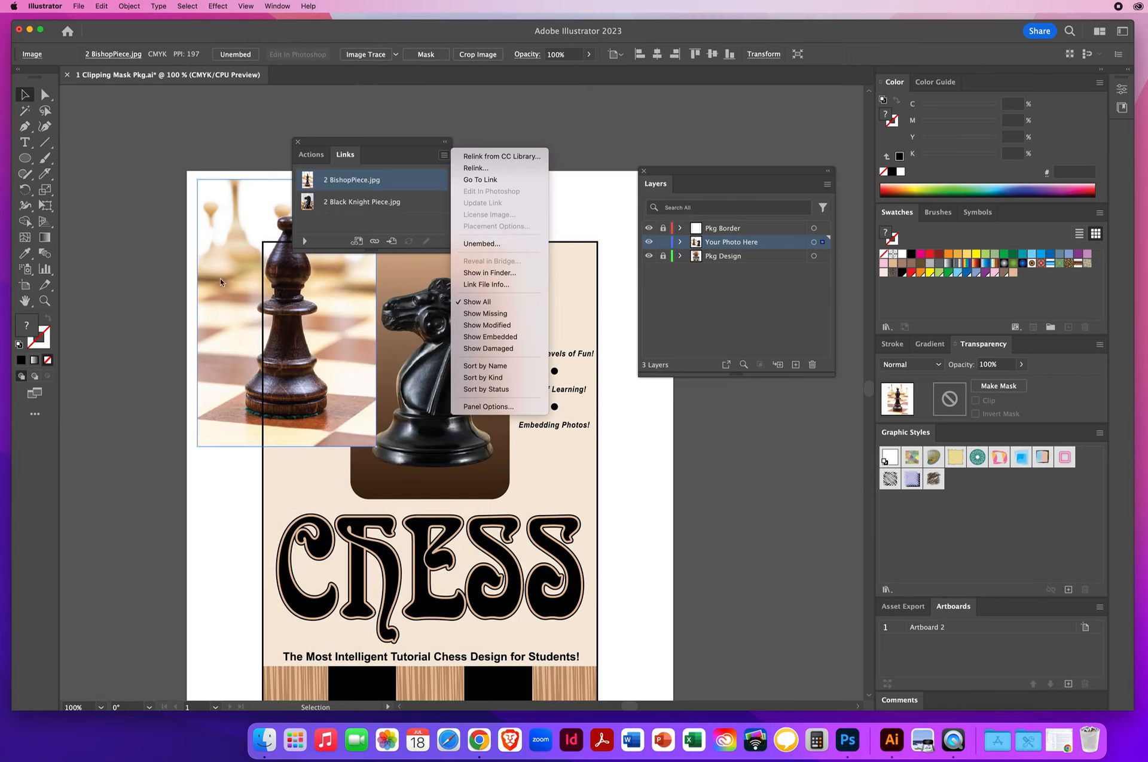
click(154, 274)
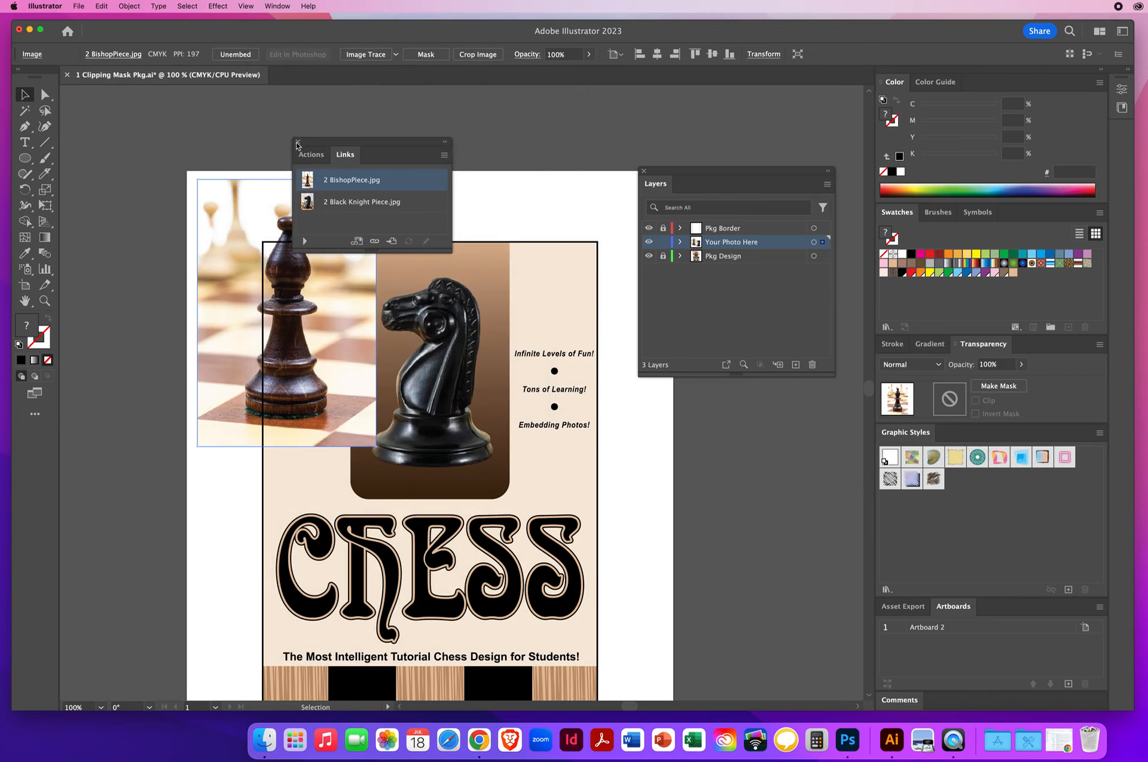
click(297, 143)
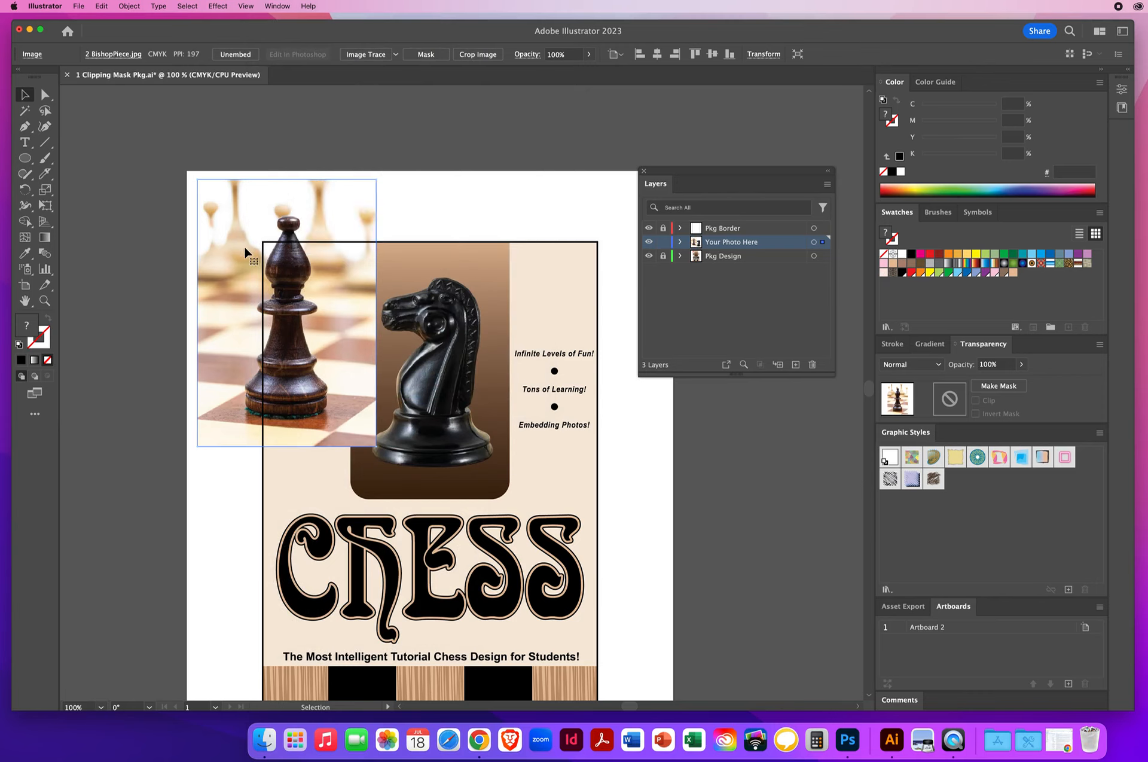
key(Delete)
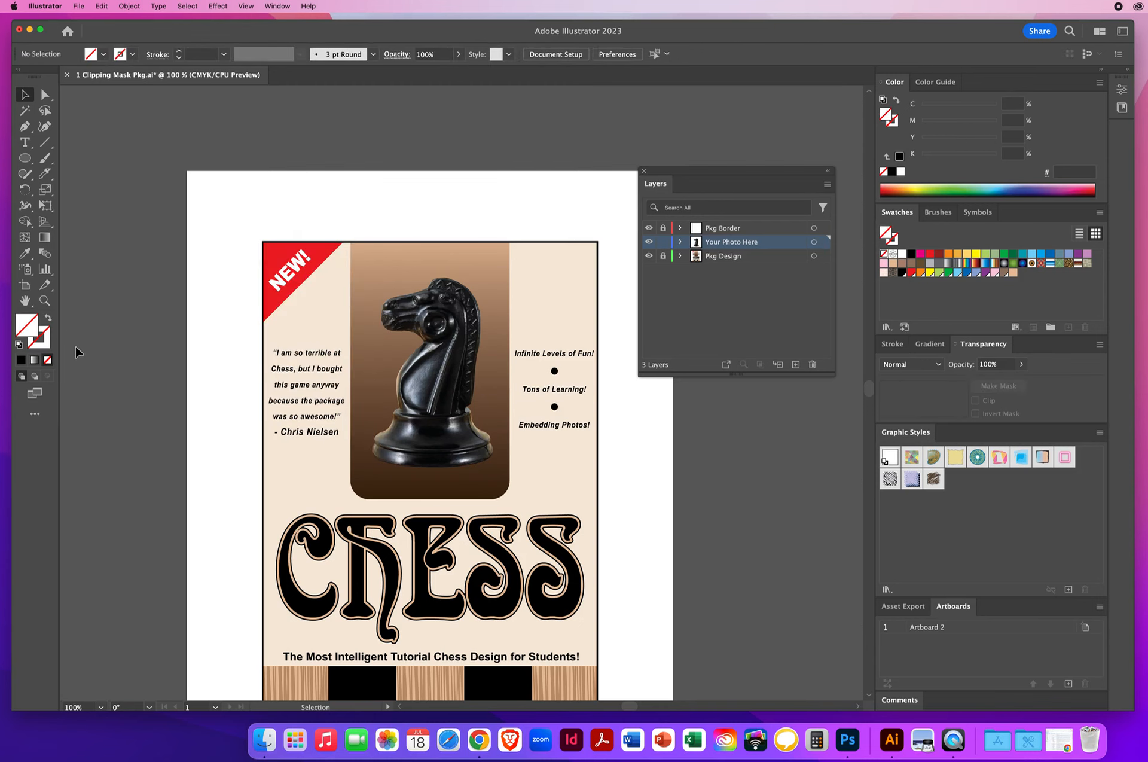
Save the package design to the Desktop as an Illustrator 2020 .ai file named with the designer's last and first name plus ChessPkg
drag(391, 497, 362, 413)
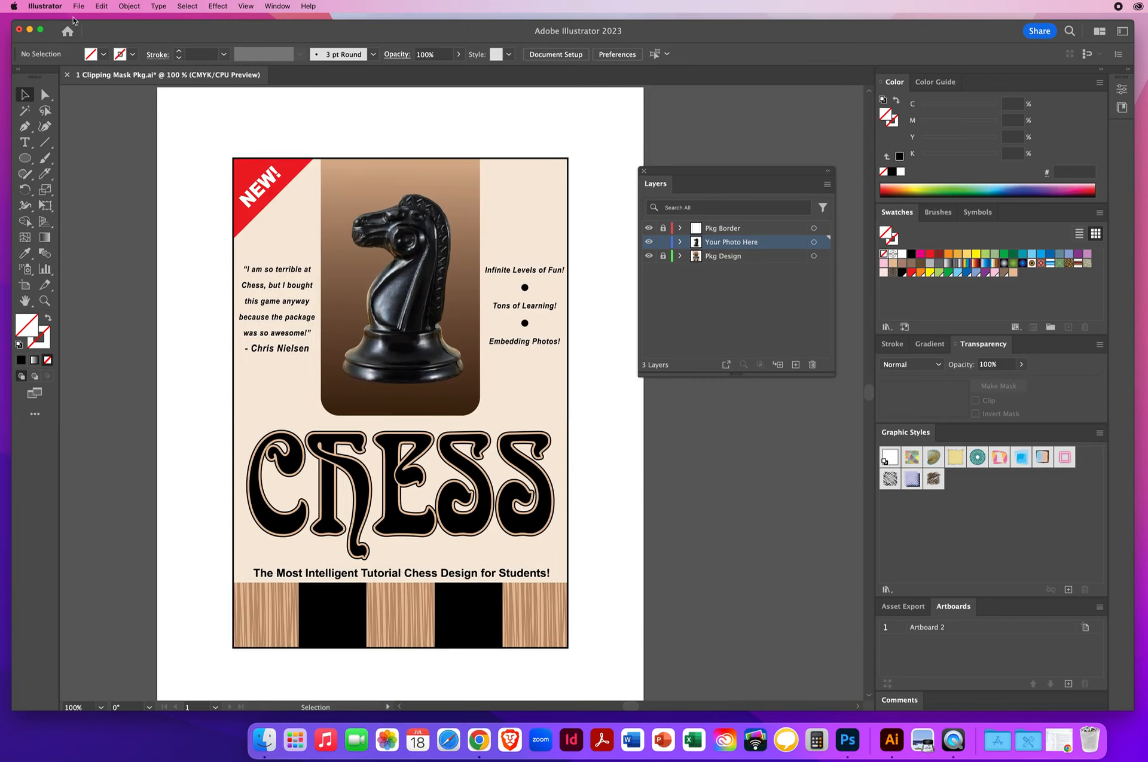
click(78, 6)
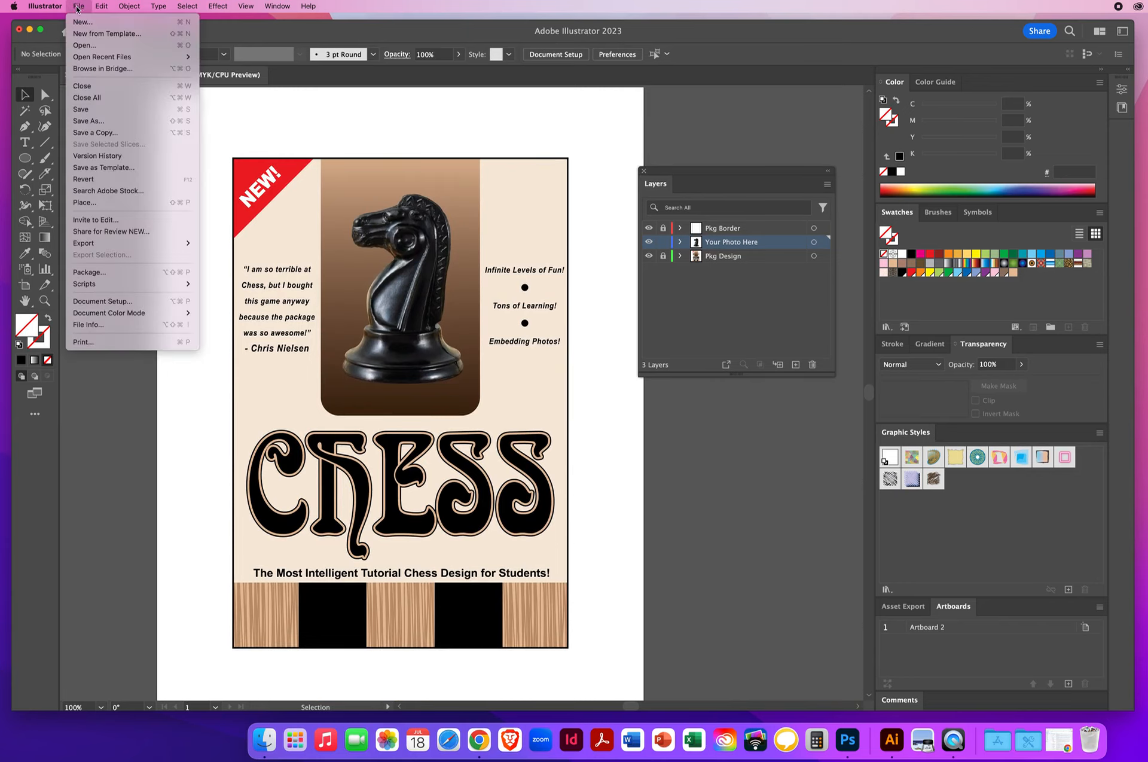
click(87, 120)
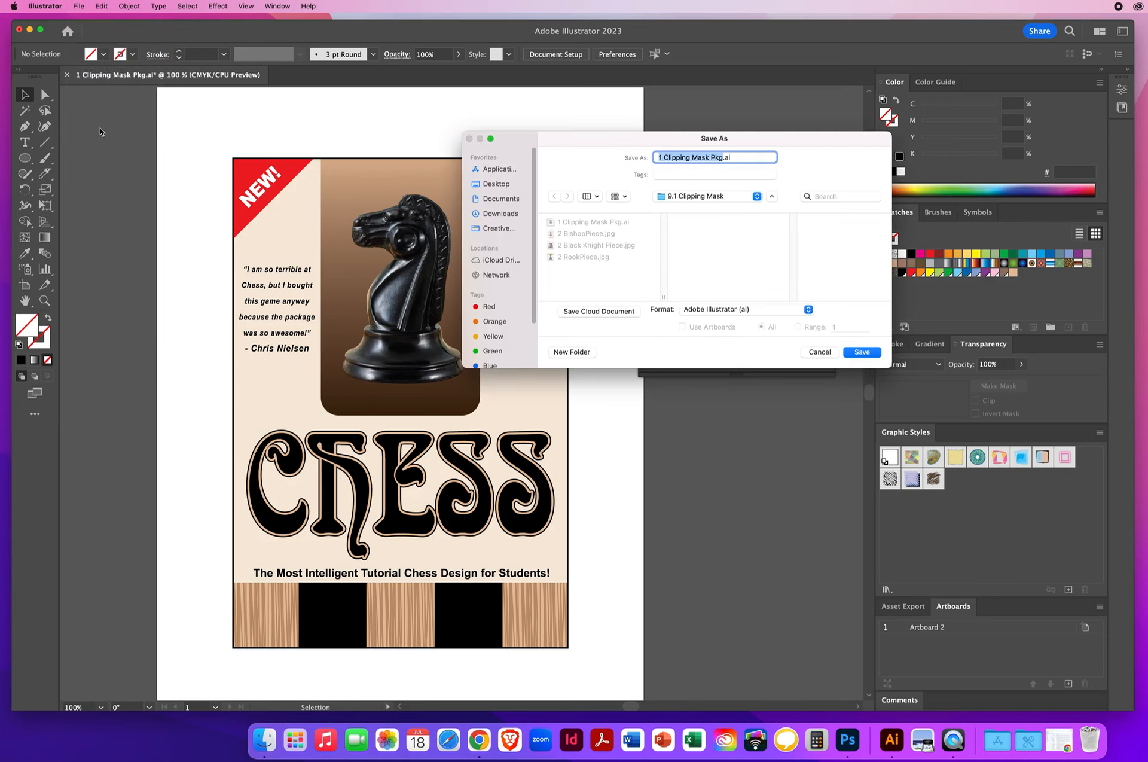
text(NielsenChrisChessPkg)
click(501, 187)
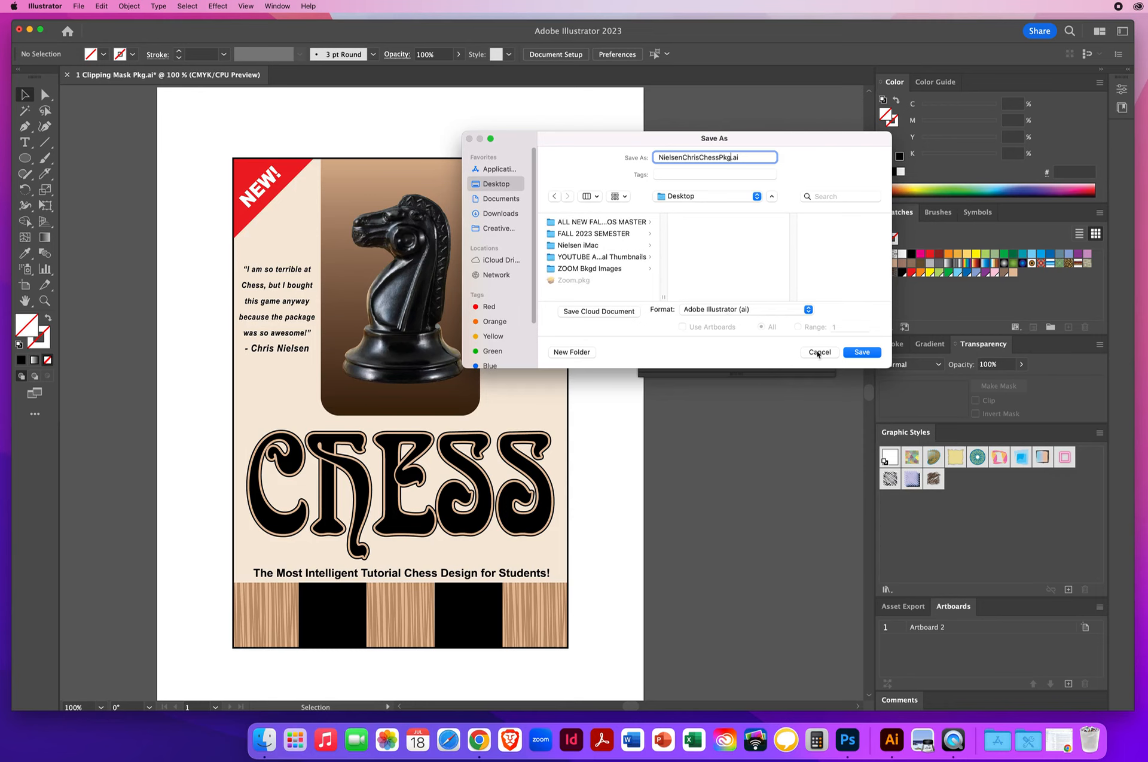
click(863, 353)
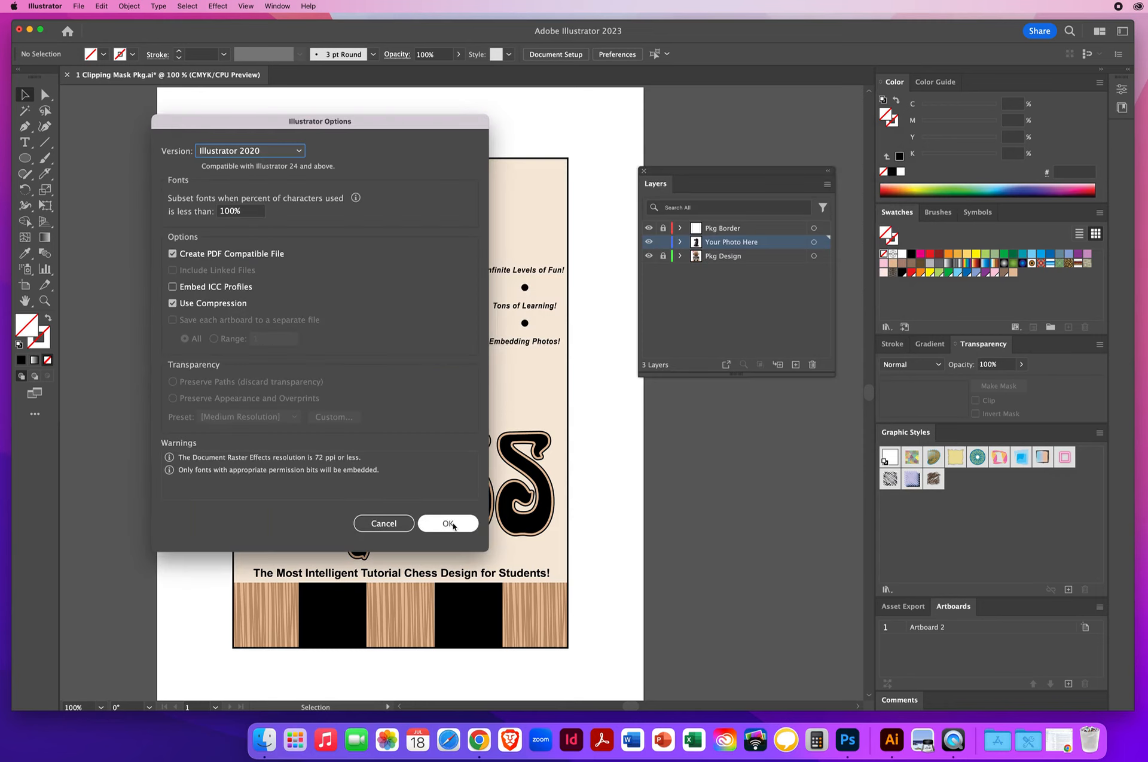
click(448, 524)
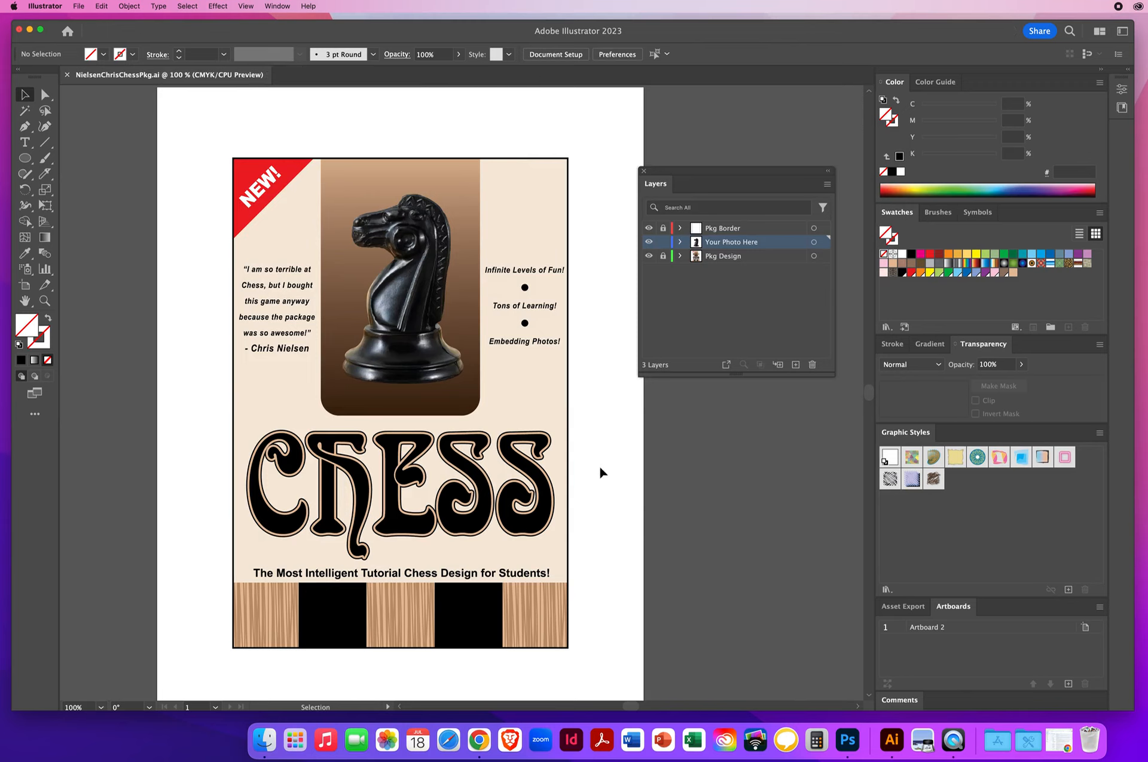
Reposition the floating Layers panel over the right edge of the package design
drag(698, 170, 611, 246)
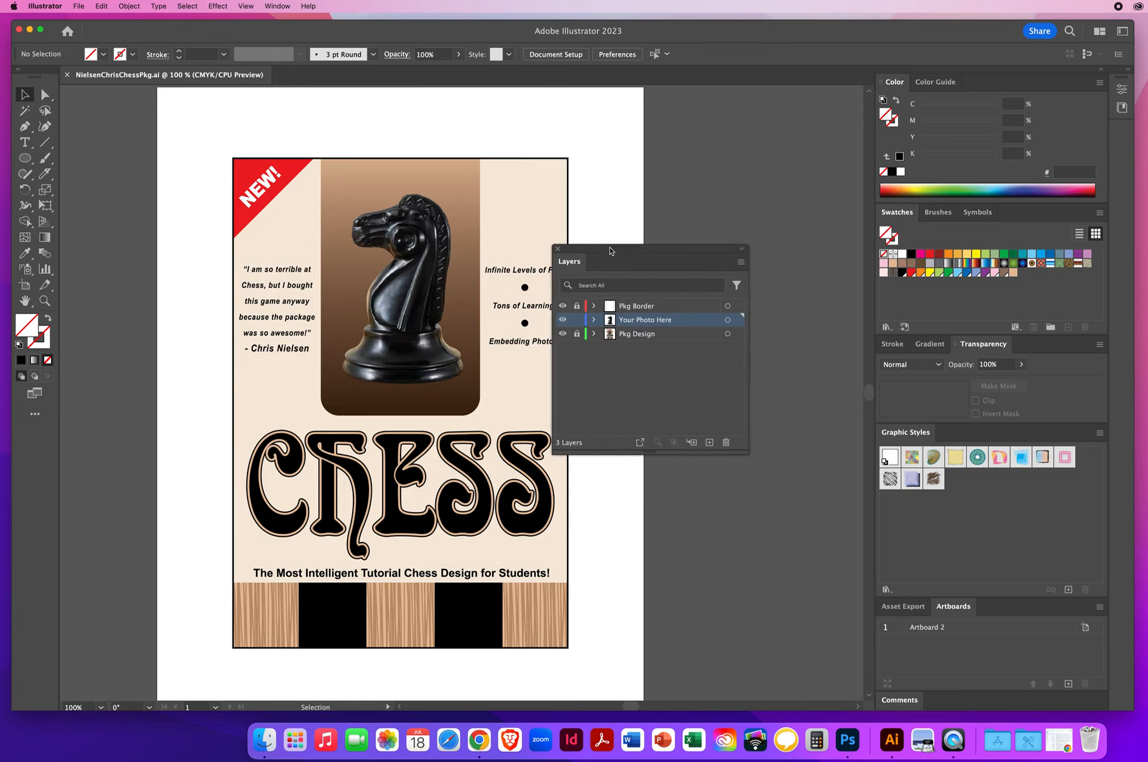